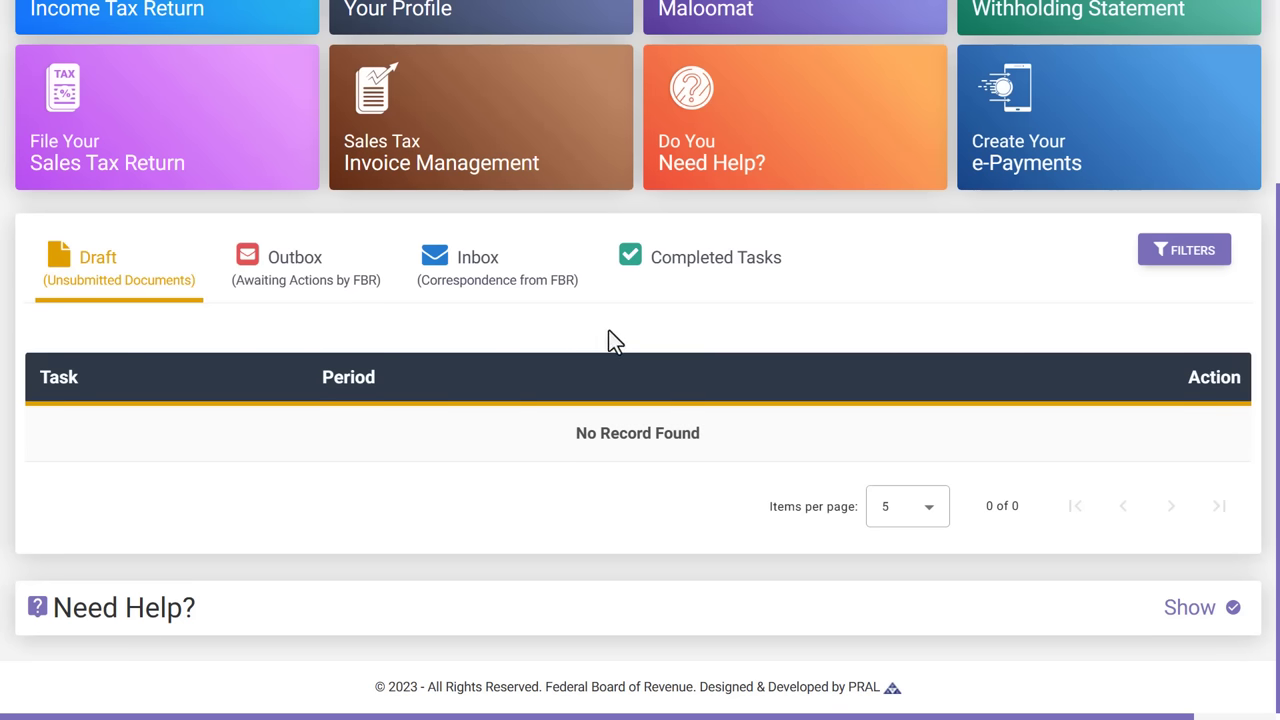
# Start a new 2023 income tax return for the tax period 01-Jul-2022 - 30-Jun-2023.
pyautogui.scroll(3, 608, 339)
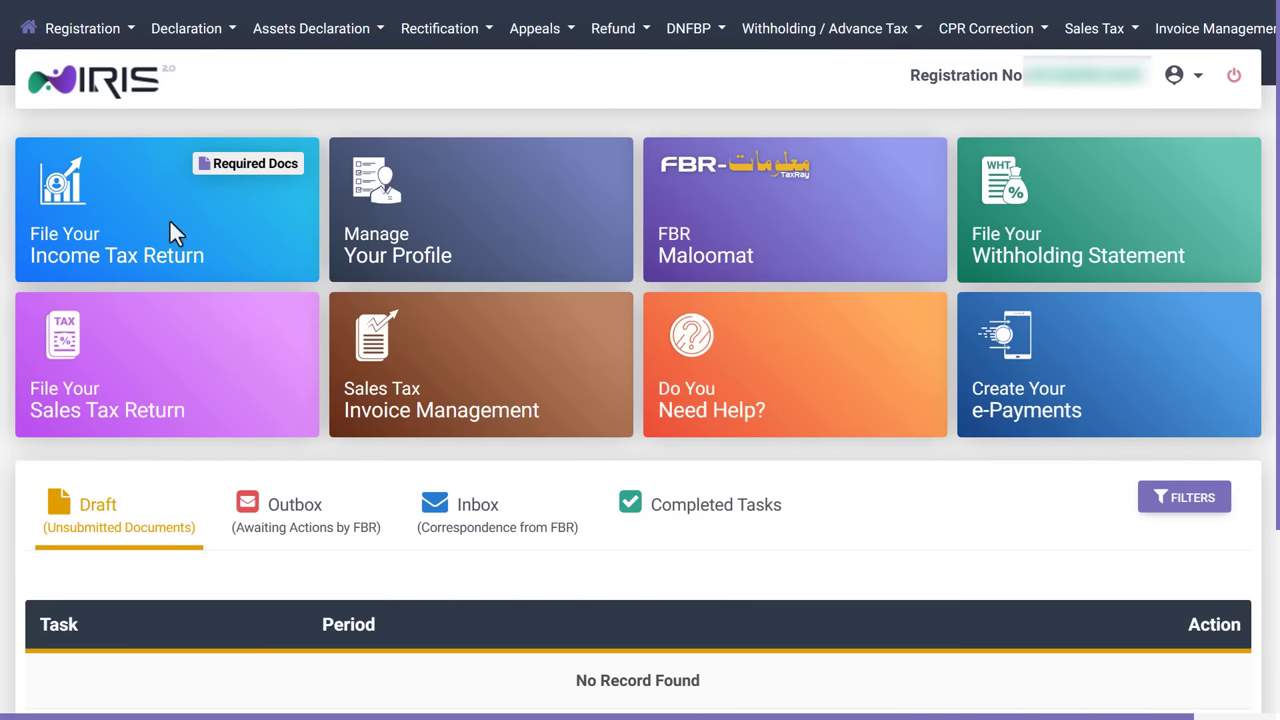
pyautogui.click(95, 242)
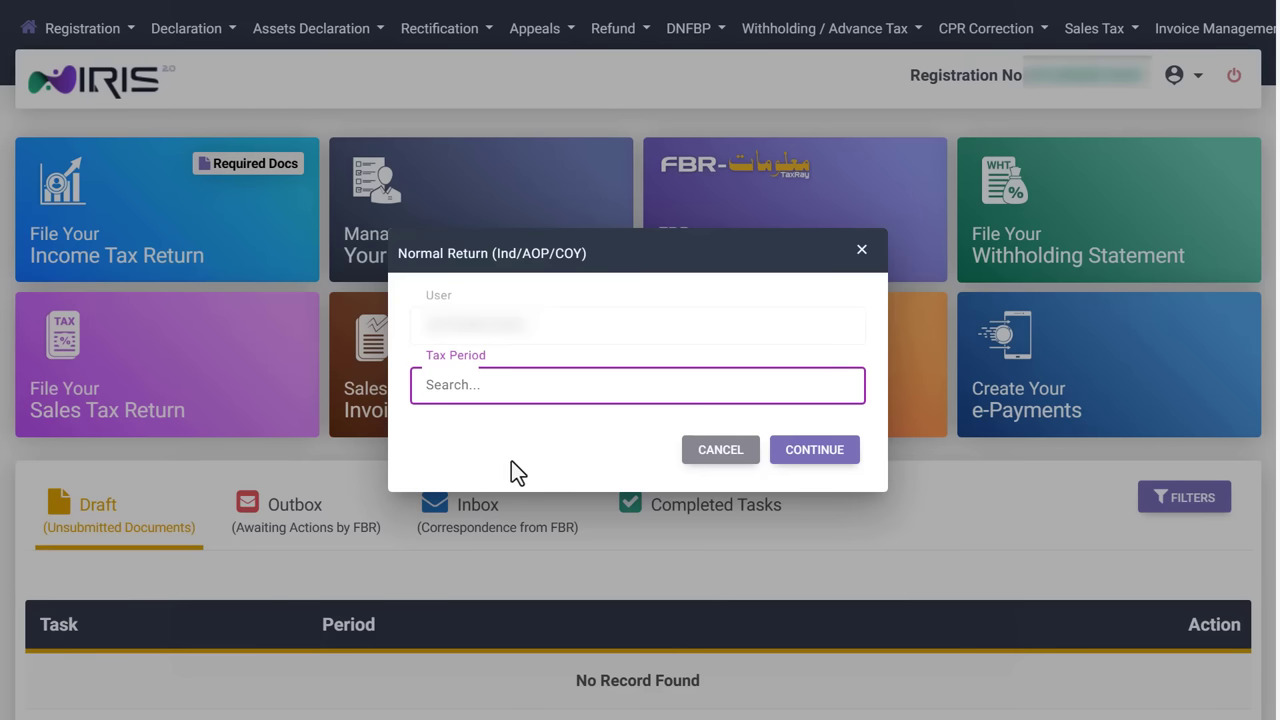
pyautogui.write('2023')
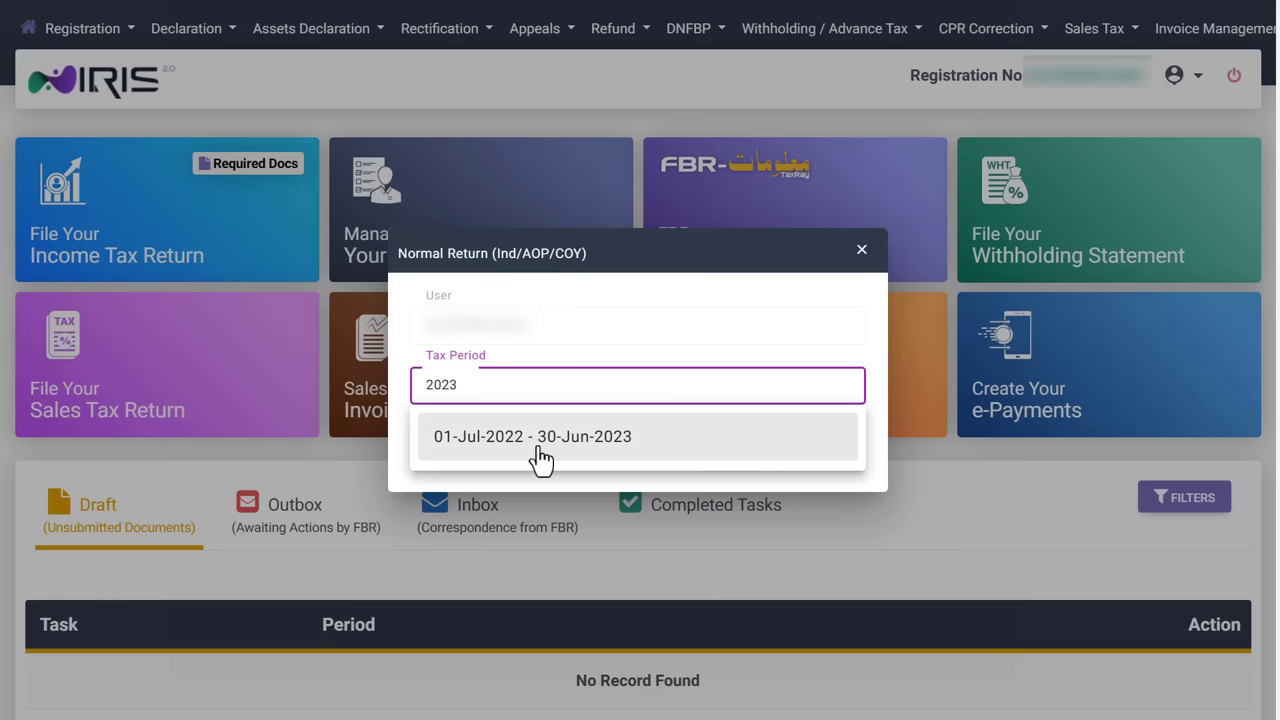
pyautogui.click(550, 445)
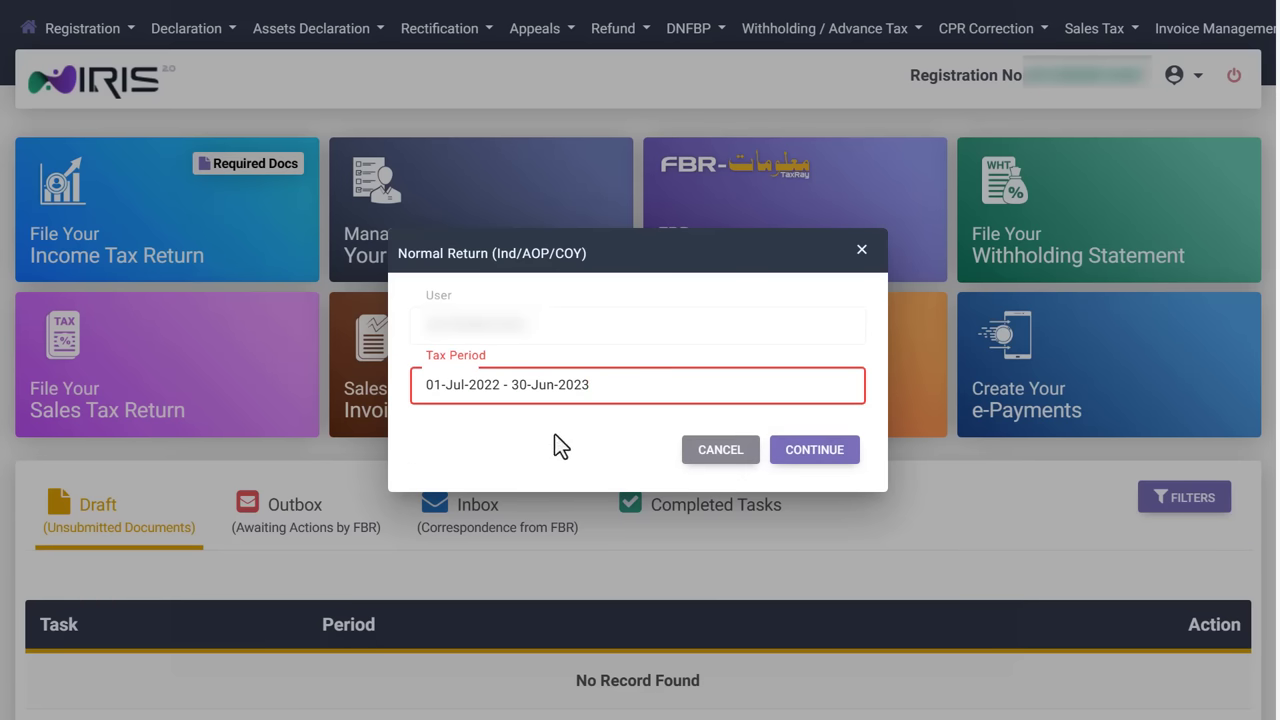
pyautogui.click(826, 456)
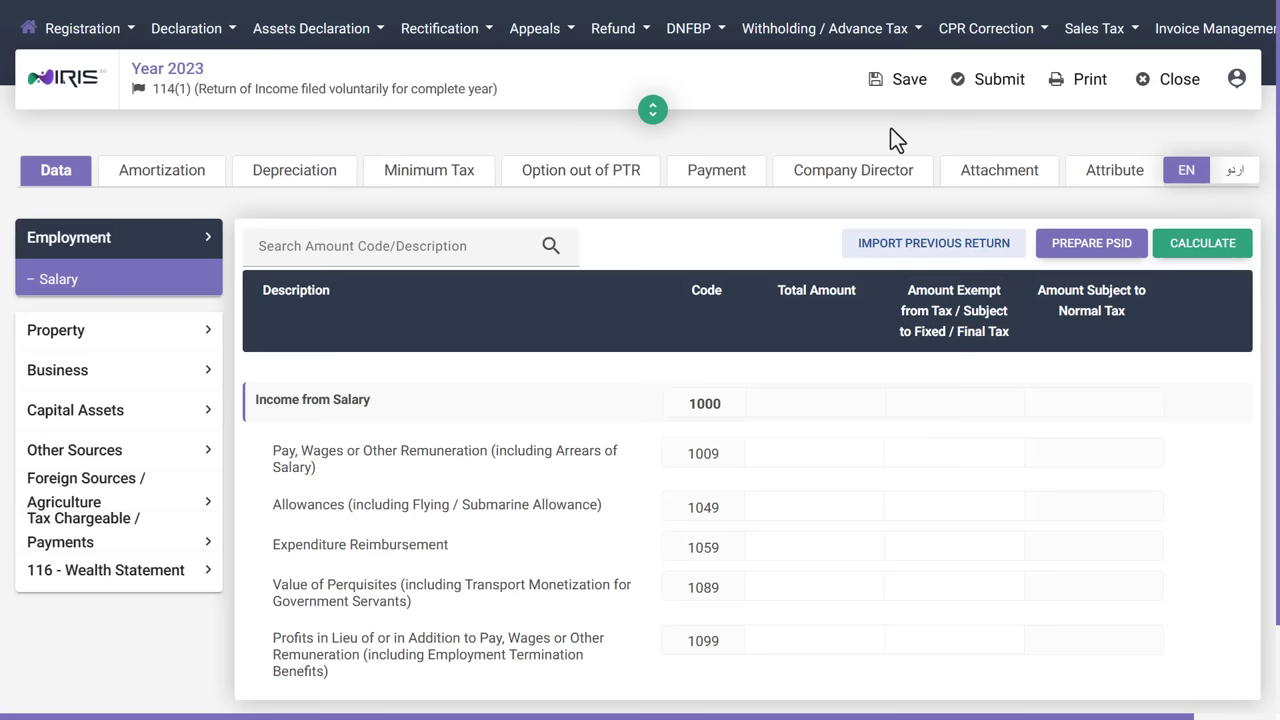
# Open the profile menu at the top right to reveal the Change PIN option.
pyautogui.click(1237, 78)
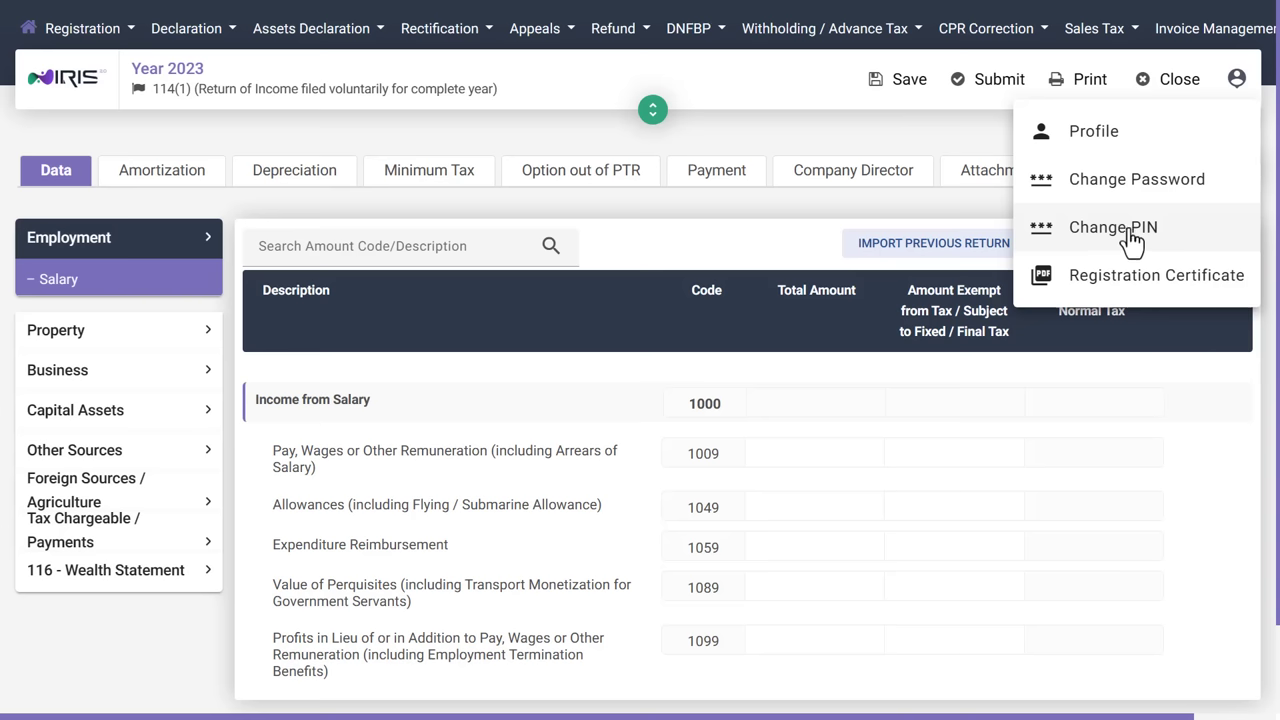
# Change the account PIN by entering the new PIN in both fields and confirming.
pyautogui.click(1165, 236)
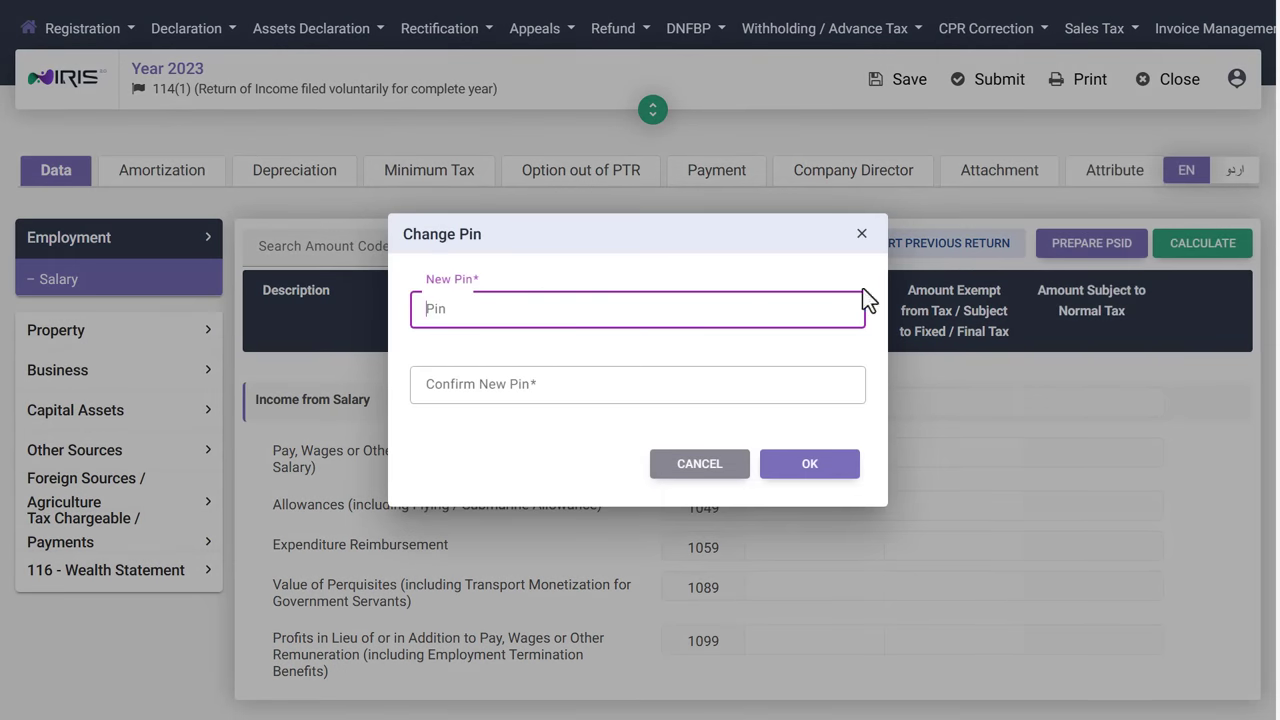
pyautogui.write('1234')
pyautogui.press('Tab')
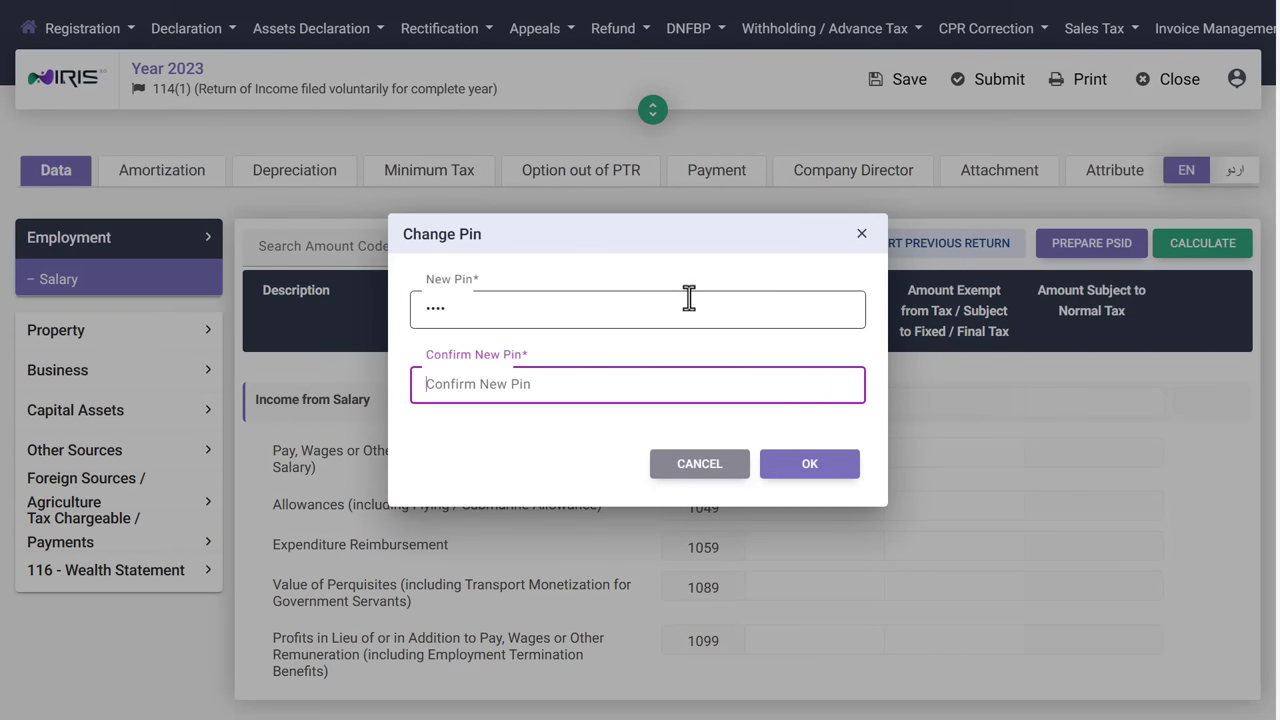
pyautogui.write('1234')
pyautogui.click(805, 470)
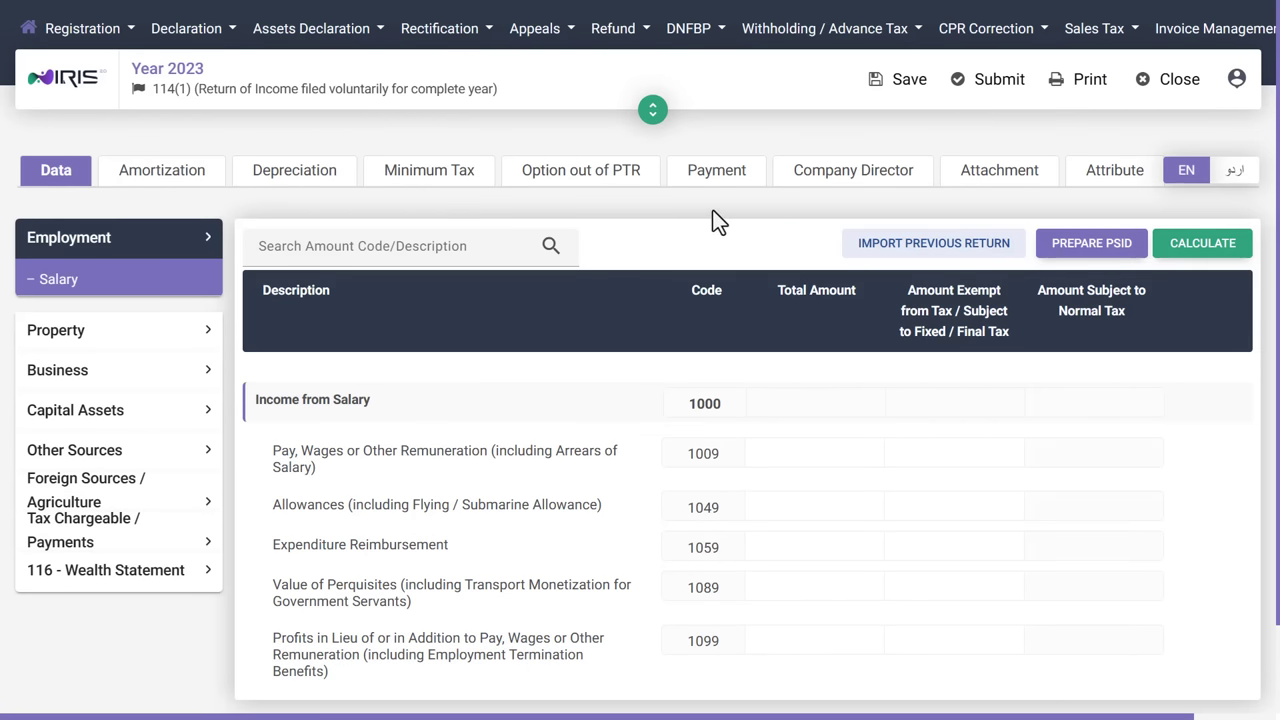
pyautogui.click(1236, 180)
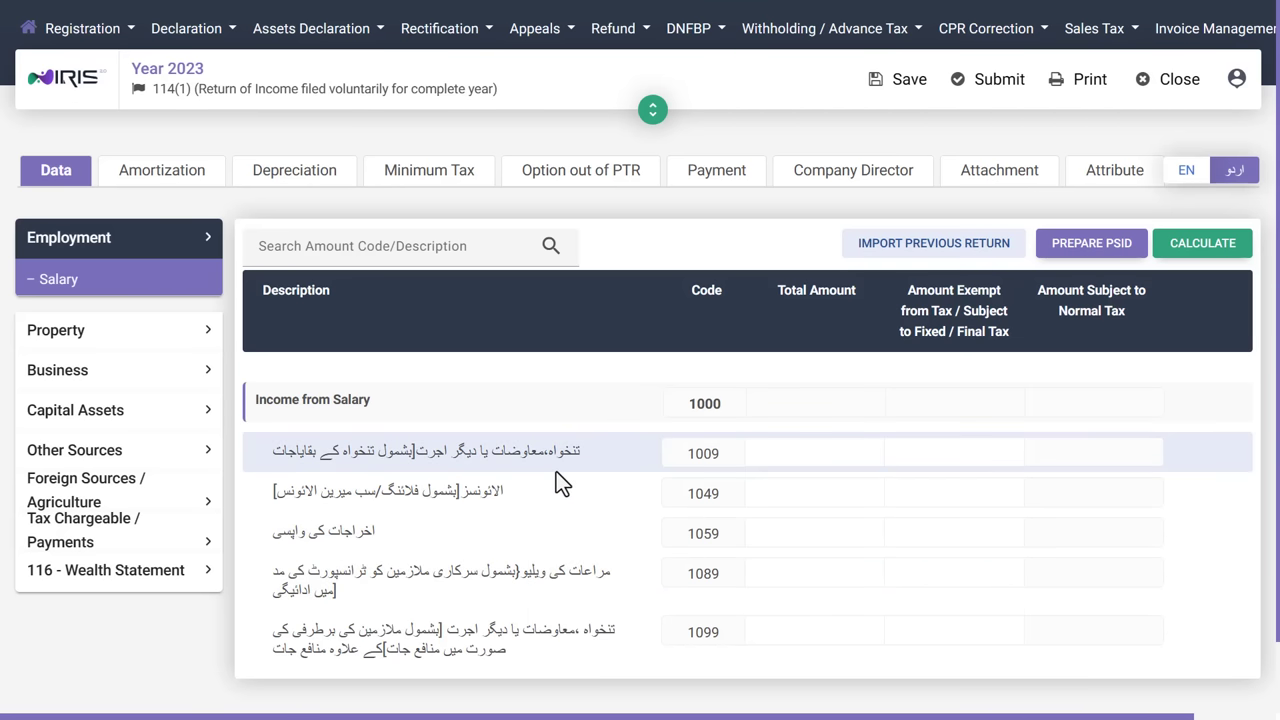
pyautogui.click(1189, 192)
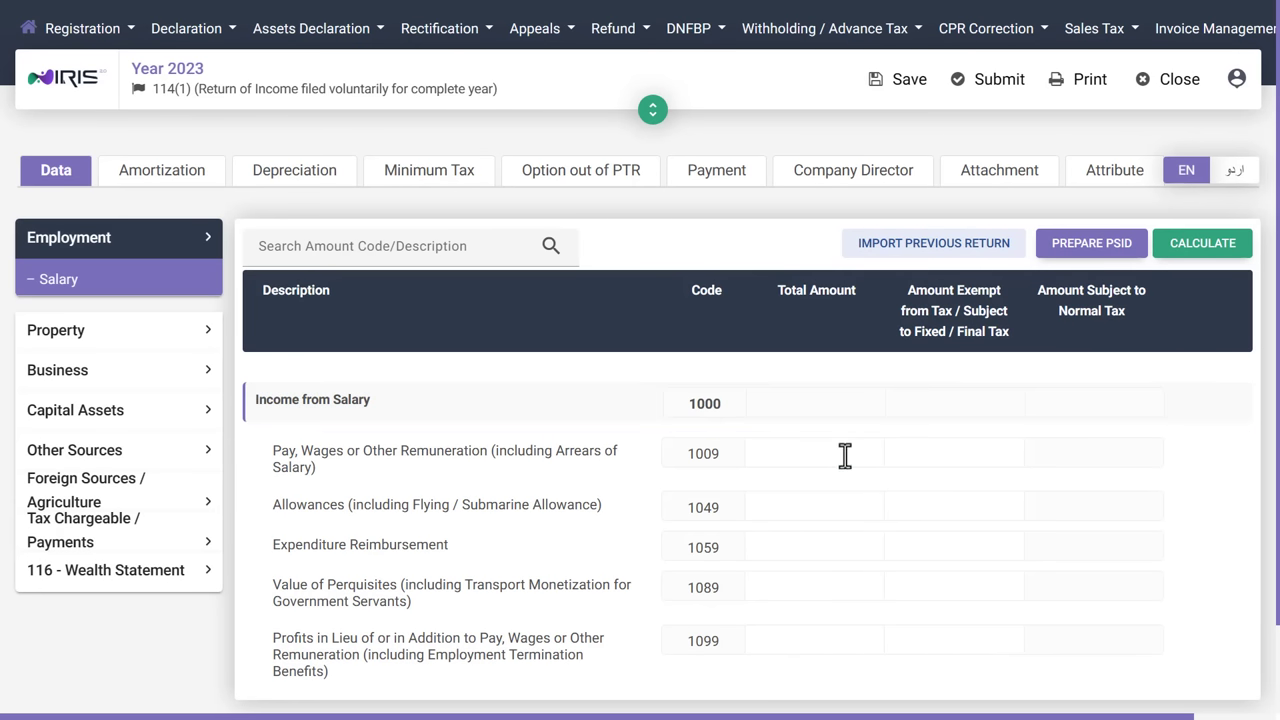
# Enter 1,000,000 for Pay, Wages (code 1009) and calculate the salary income.
pyautogui.click(794, 452)
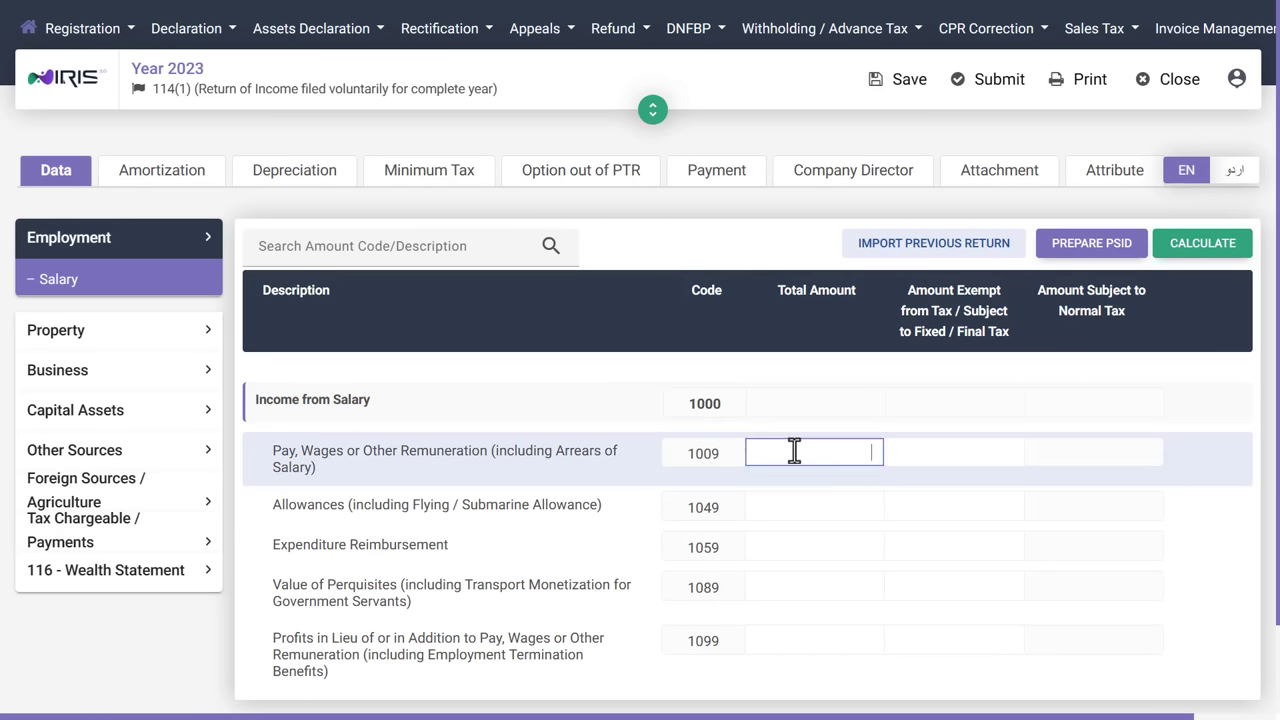
pyautogui.write('1,000,')
pyautogui.write('000')
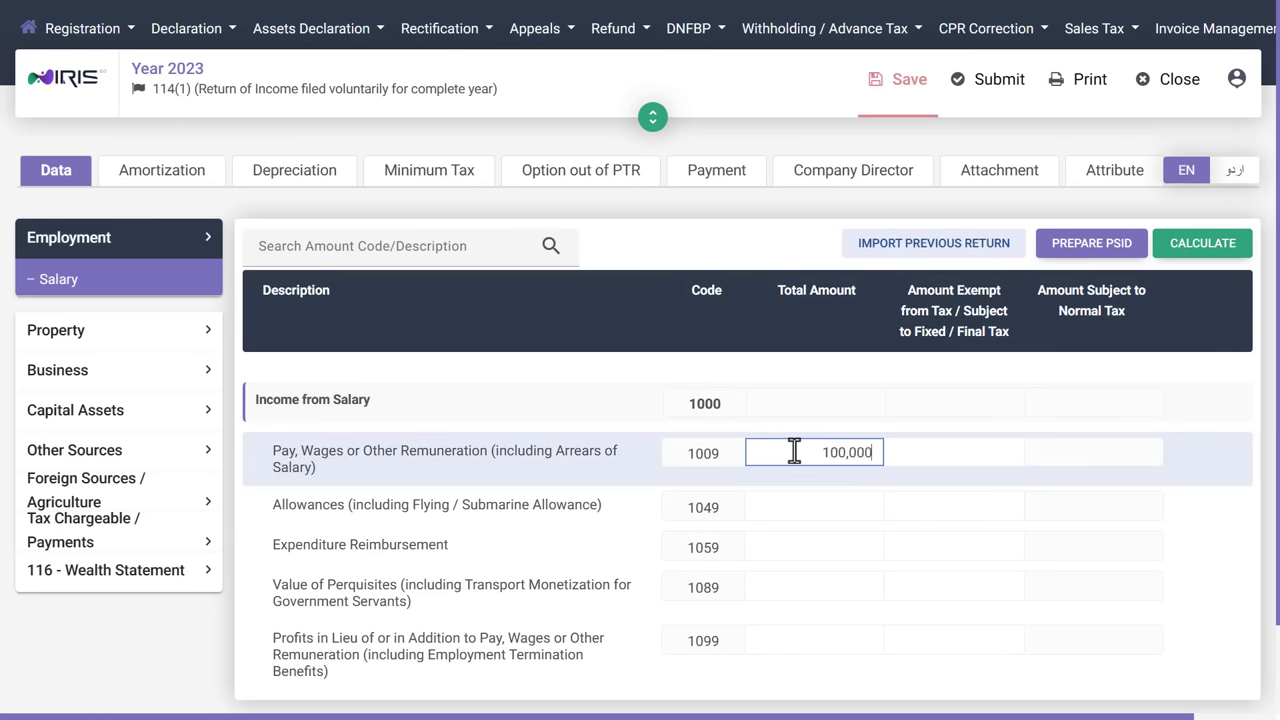
pyautogui.press('Tab')
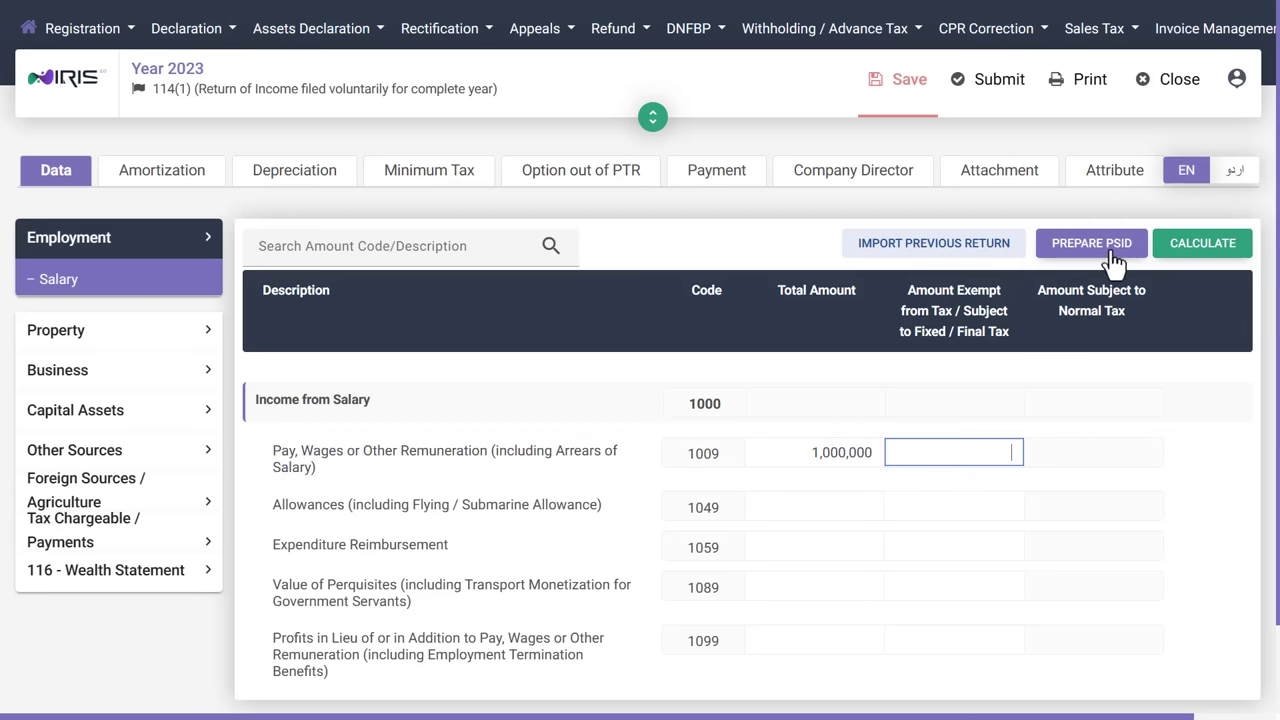
pyautogui.click(1192, 254)
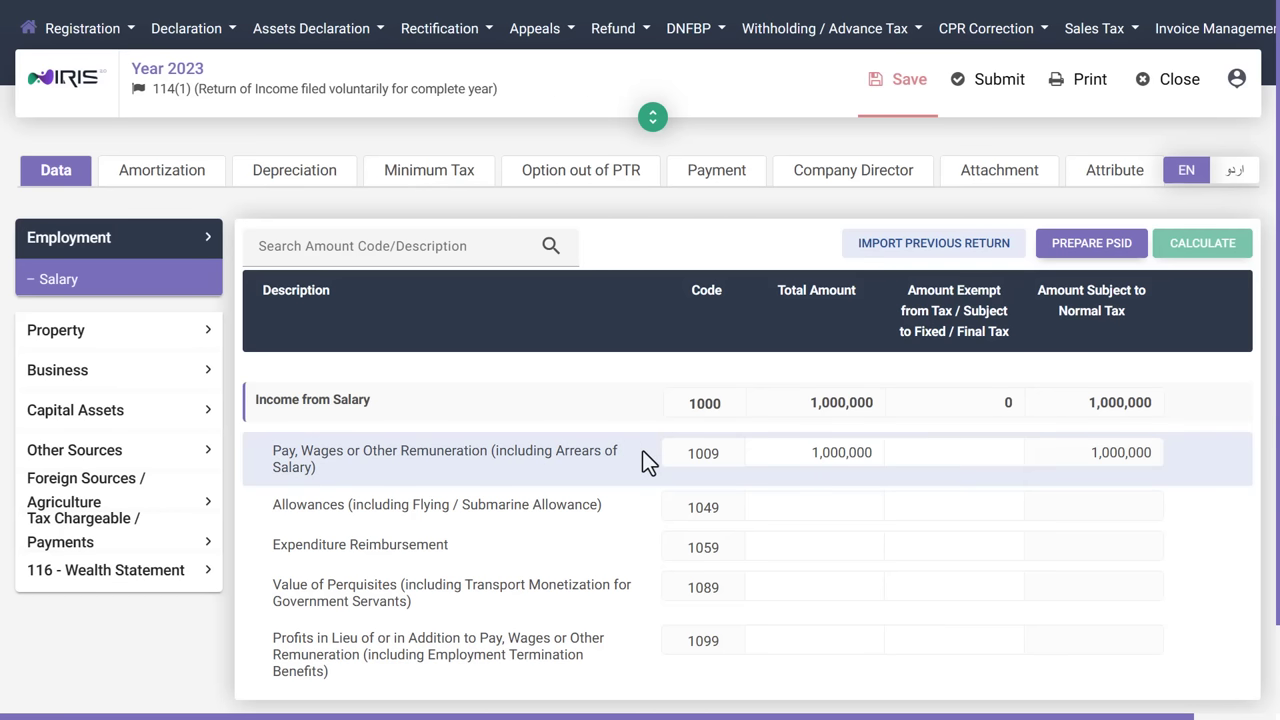
# Review the Computations page: taxable income 1,000,000 and normal income tax 10,000.
pyautogui.click(155, 548)
pyautogui.scroll(-3, 138, 555)
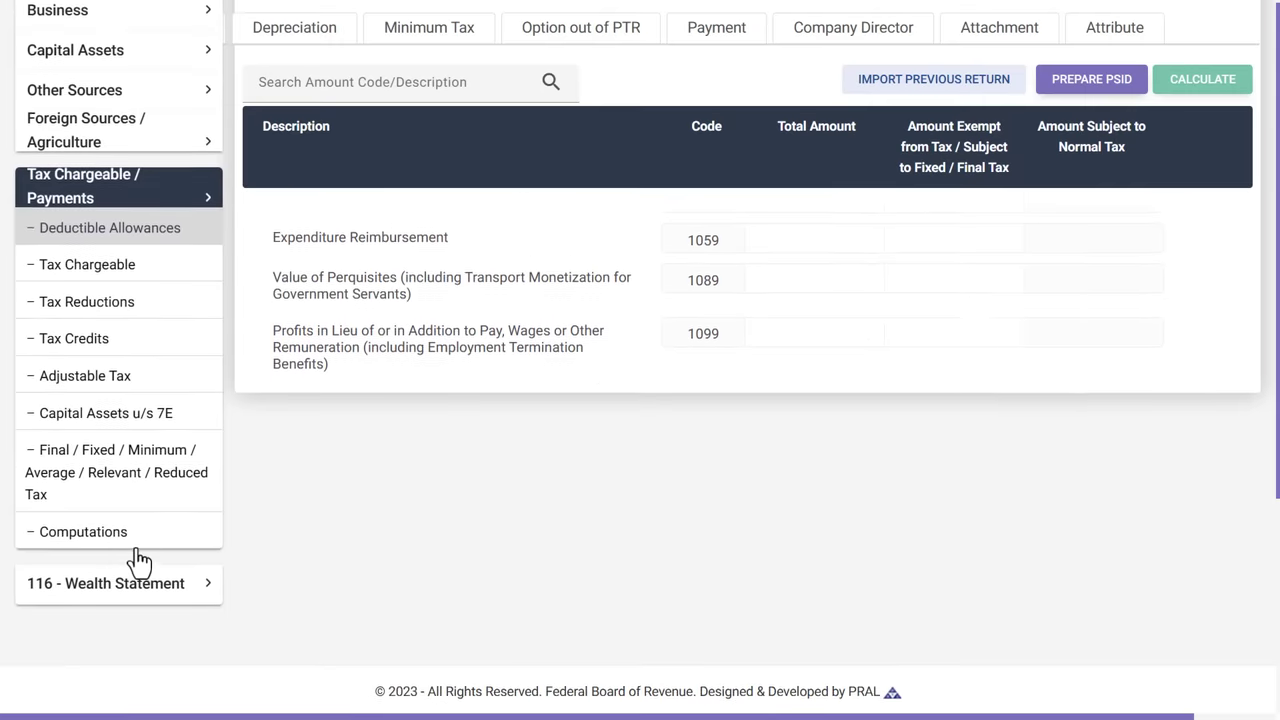
pyautogui.click(128, 534)
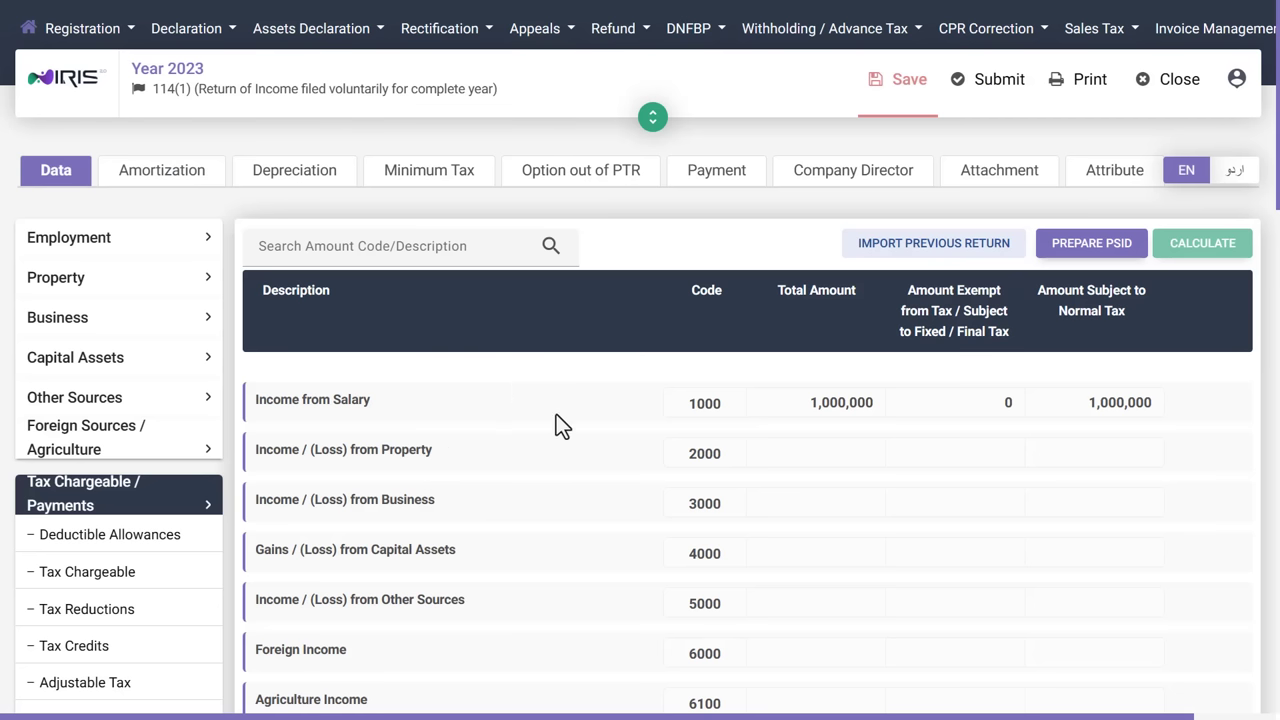
pyautogui.scroll(-15, 582, 465)
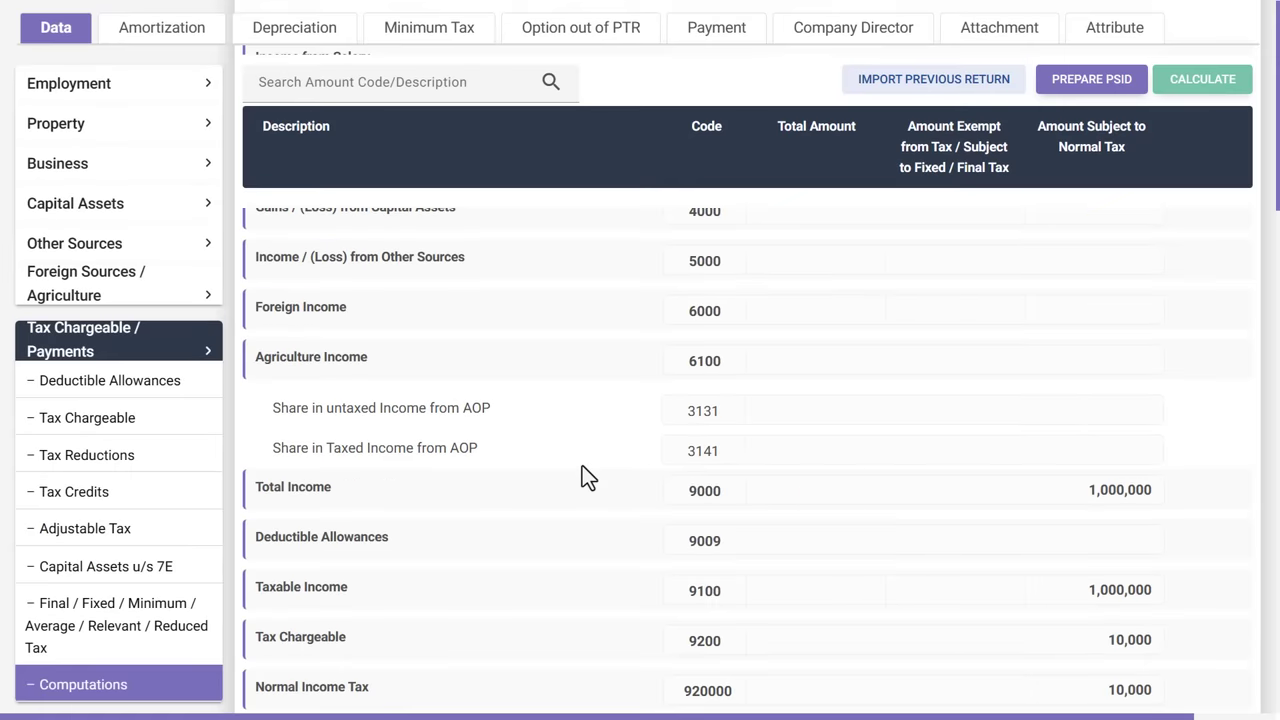
pyautogui.scroll(-5, 582, 465)
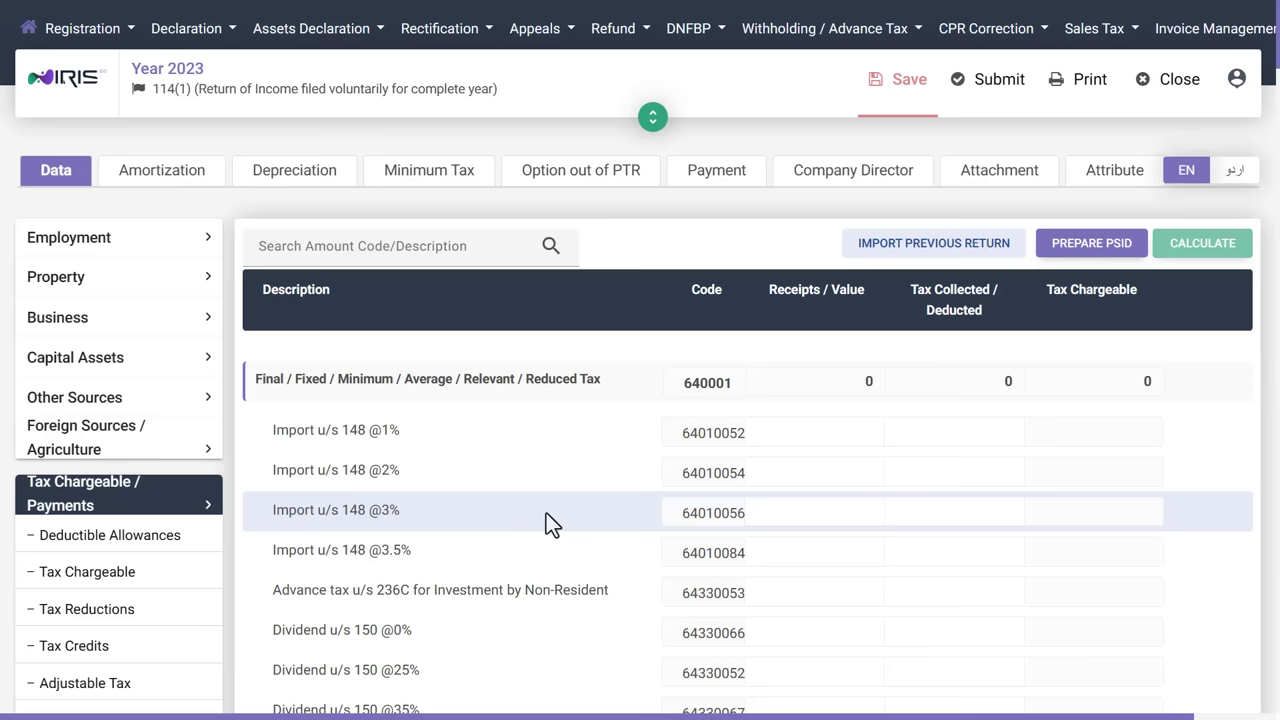
# Show the Final / Fixed / Minimum / Average / Relevant / Reduced Tax section's import and dividend rows.
pyautogui.scroll(-3, 114, 594)
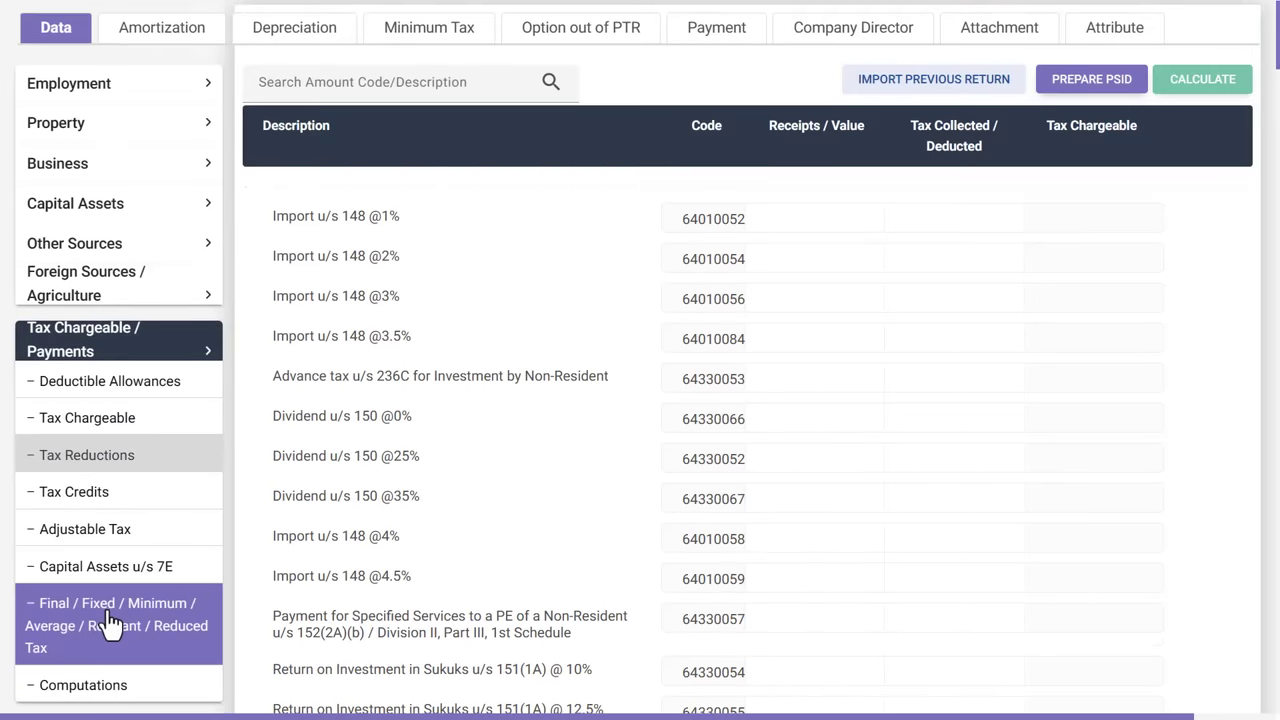
pyautogui.click(149, 630)
pyautogui.scroll(-10, 428, 553)
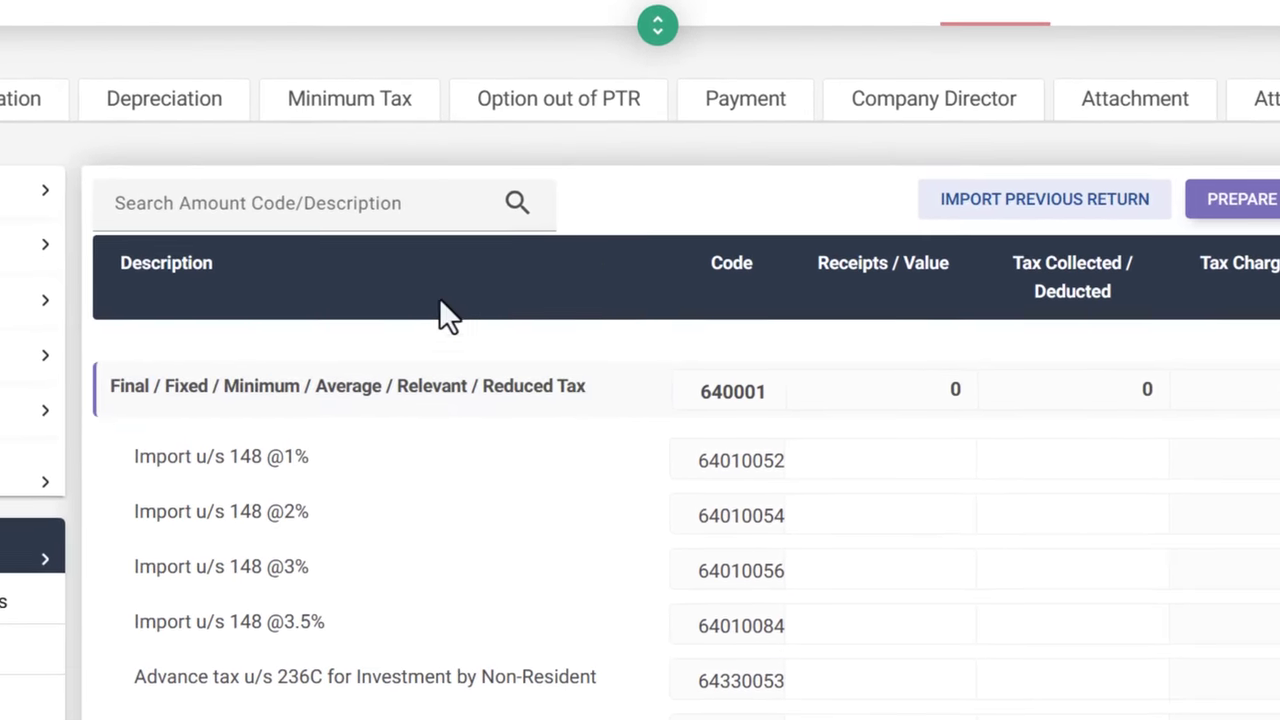
# Search the amount codes for '7b' and go to Profit on debt u/s 7B (64310056).
pyautogui.click(350, 204)
pyautogui.write('7b')
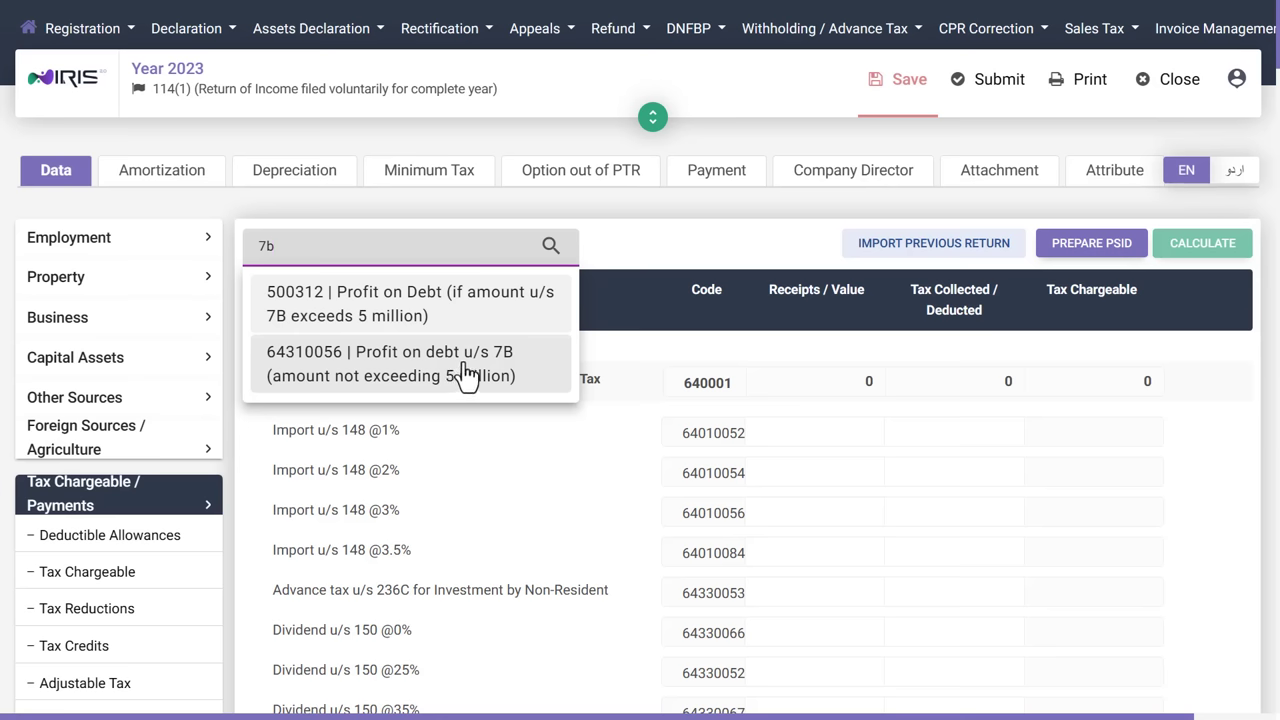
pyautogui.click(465, 375)
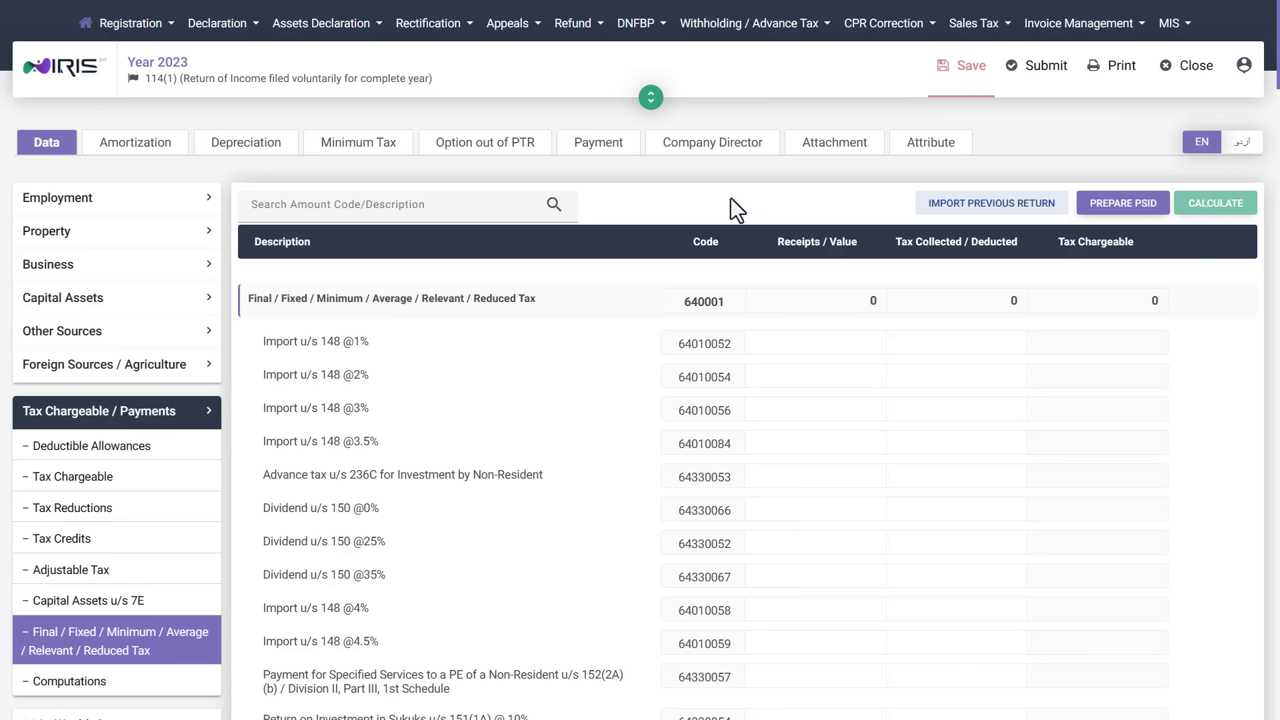
# Check the 30-September-2023 due date in the taxpayer details, then save the draft return.
pyautogui.click(650, 97)
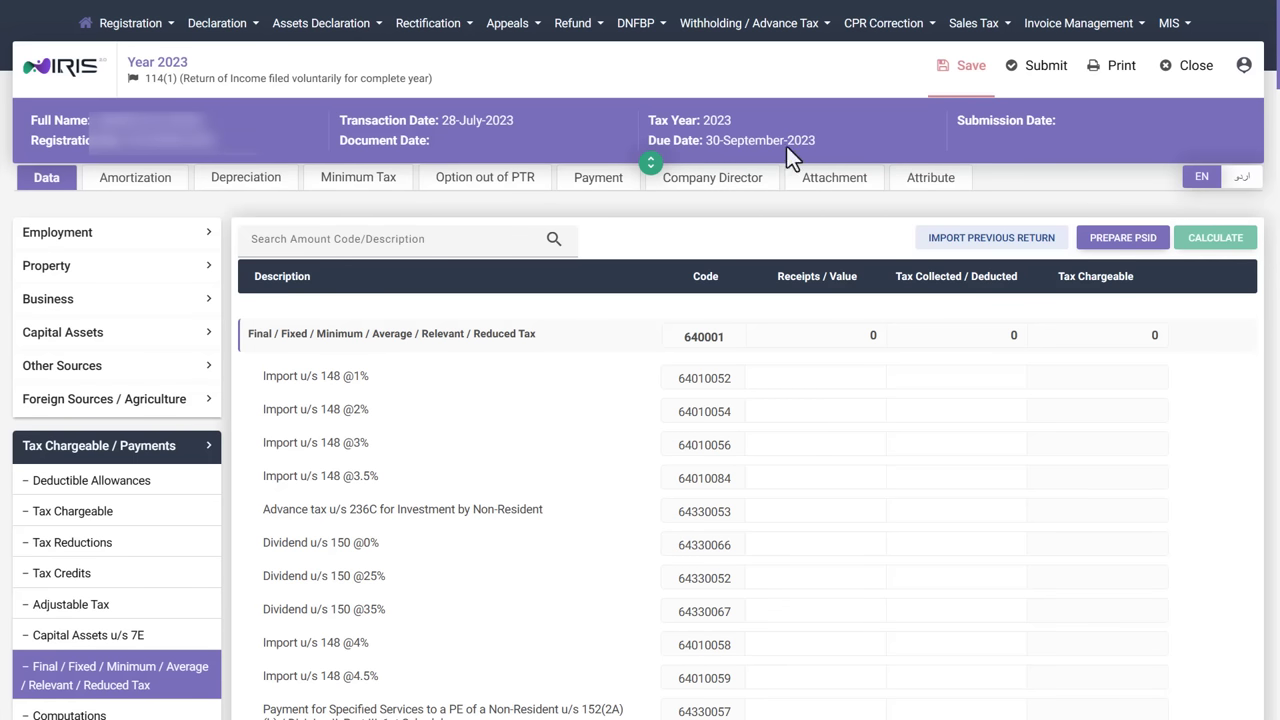
pyautogui.click(651, 163)
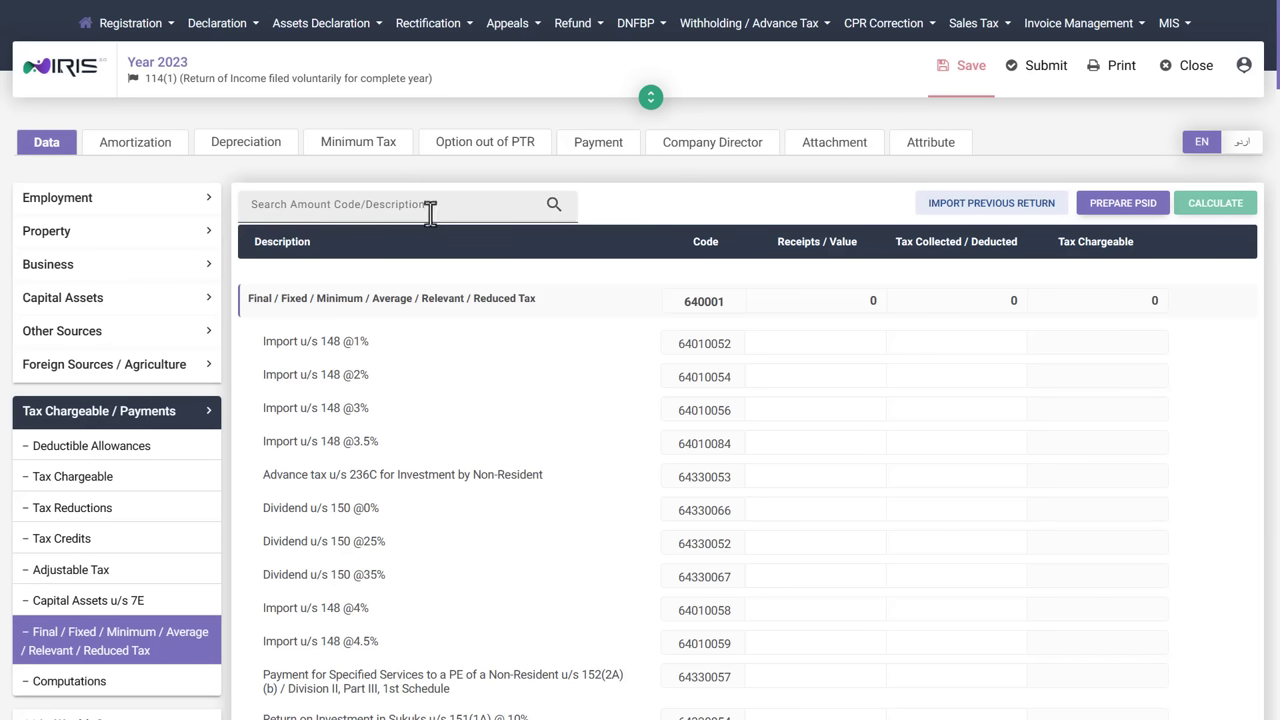
pyautogui.click(1244, 65)
pyautogui.click(773, 191)
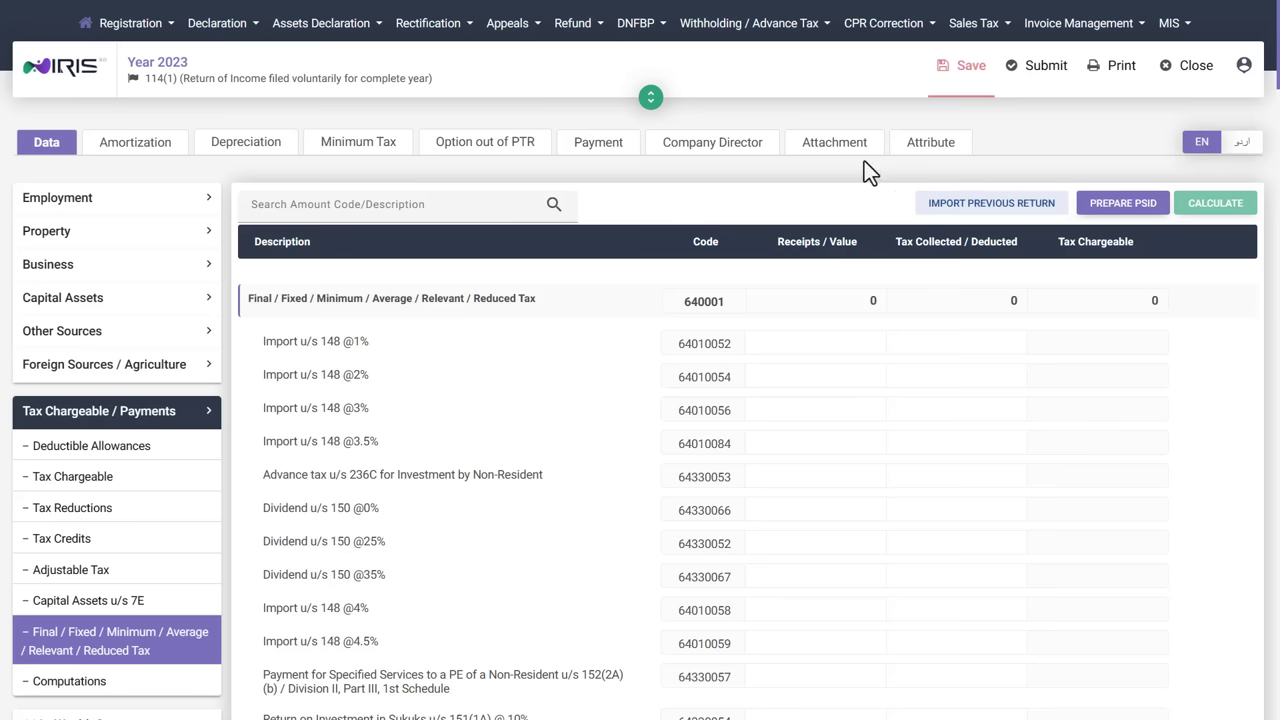
pyautogui.click(963, 68)
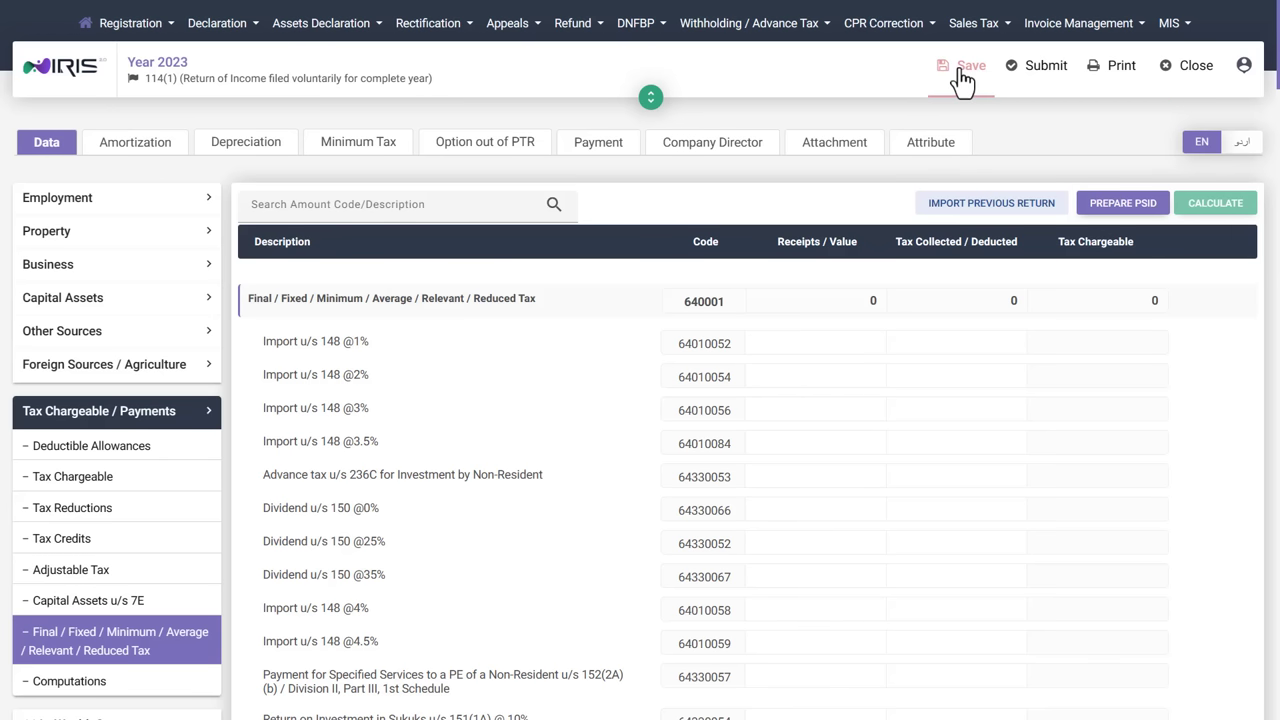
# Close the return form and dismiss the 'Changes saved successfully' notice.
pyautogui.click(1190, 68)
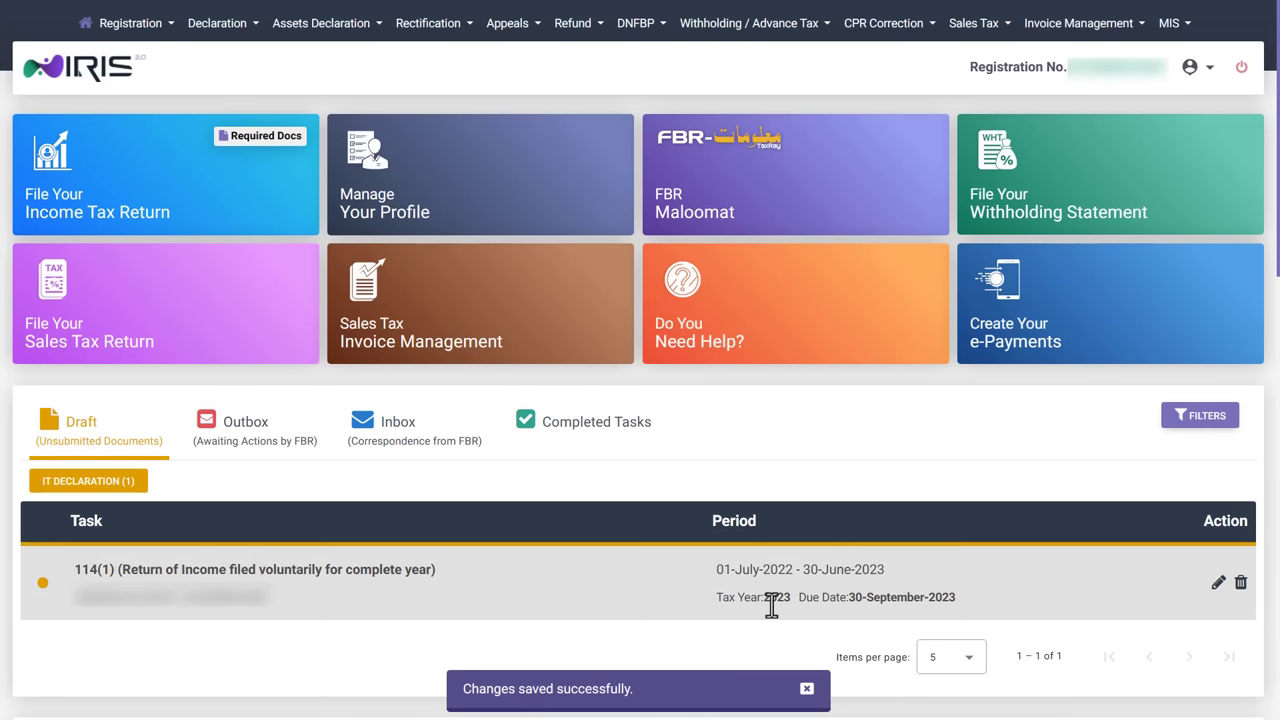
pyautogui.click(806, 688)
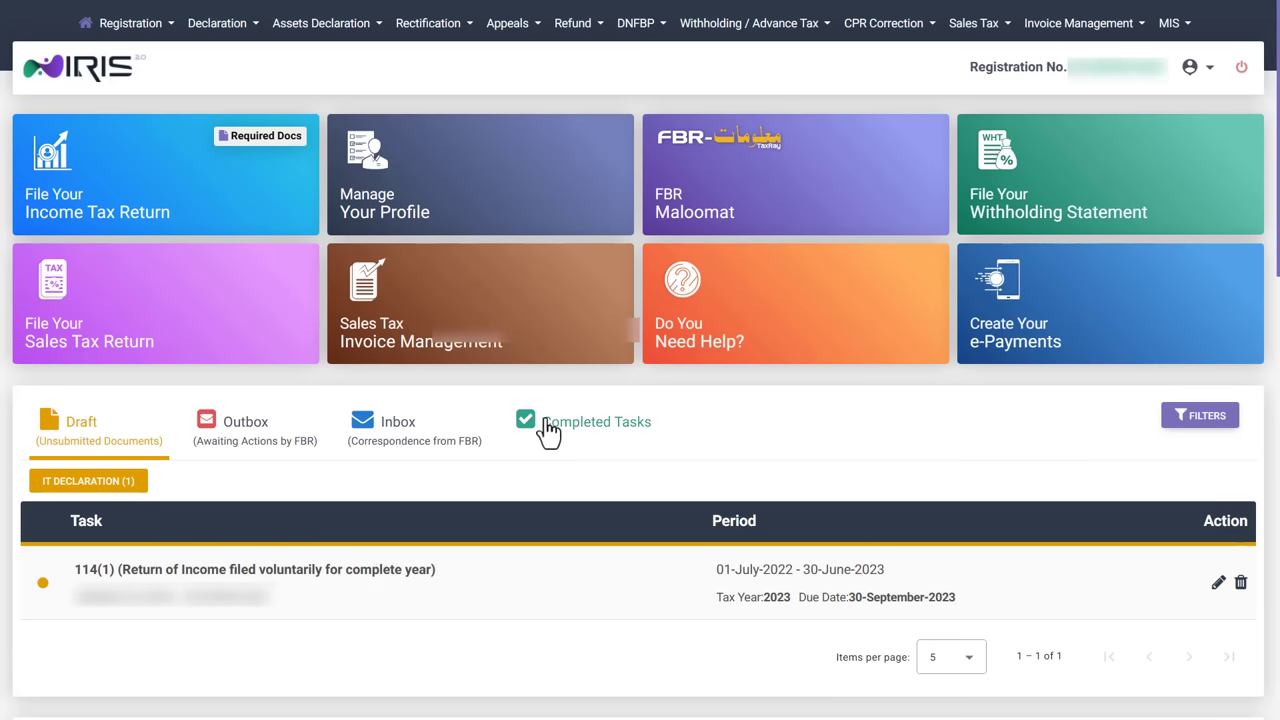
# Look at the Declaration menu's original returns and statements list, then close it.
pyautogui.click(255, 35)
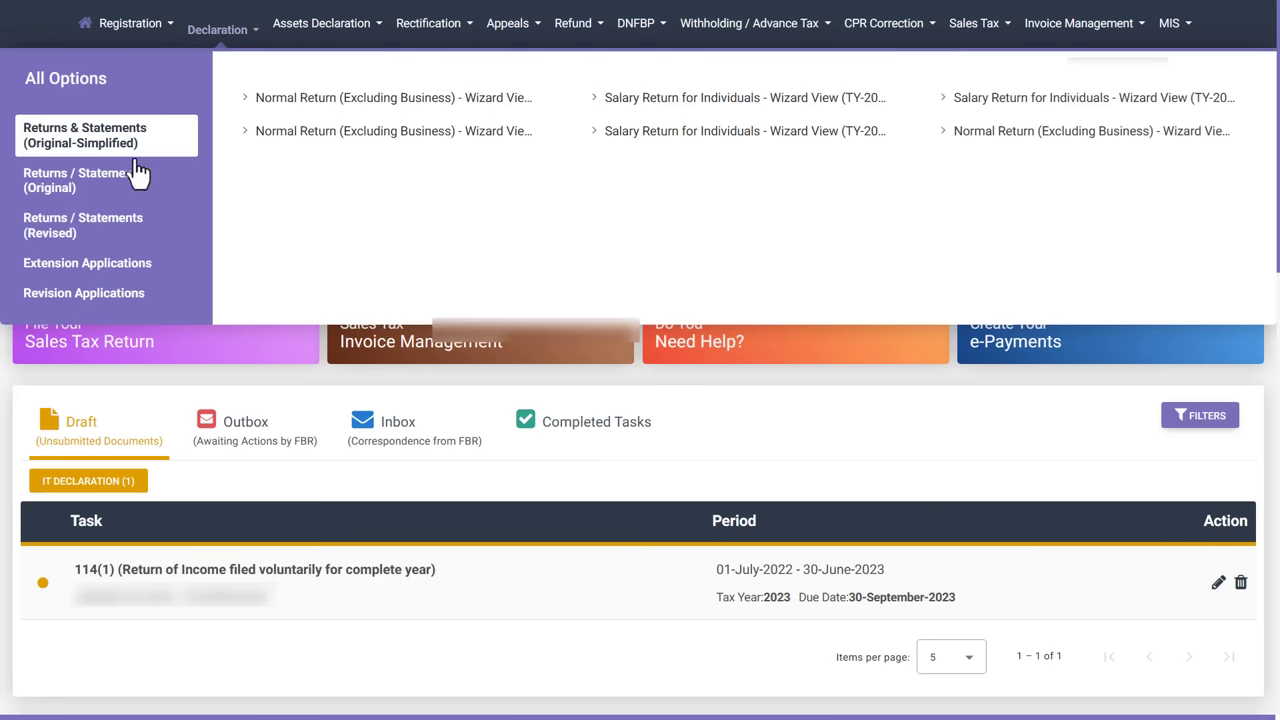
pyautogui.click(55, 183)
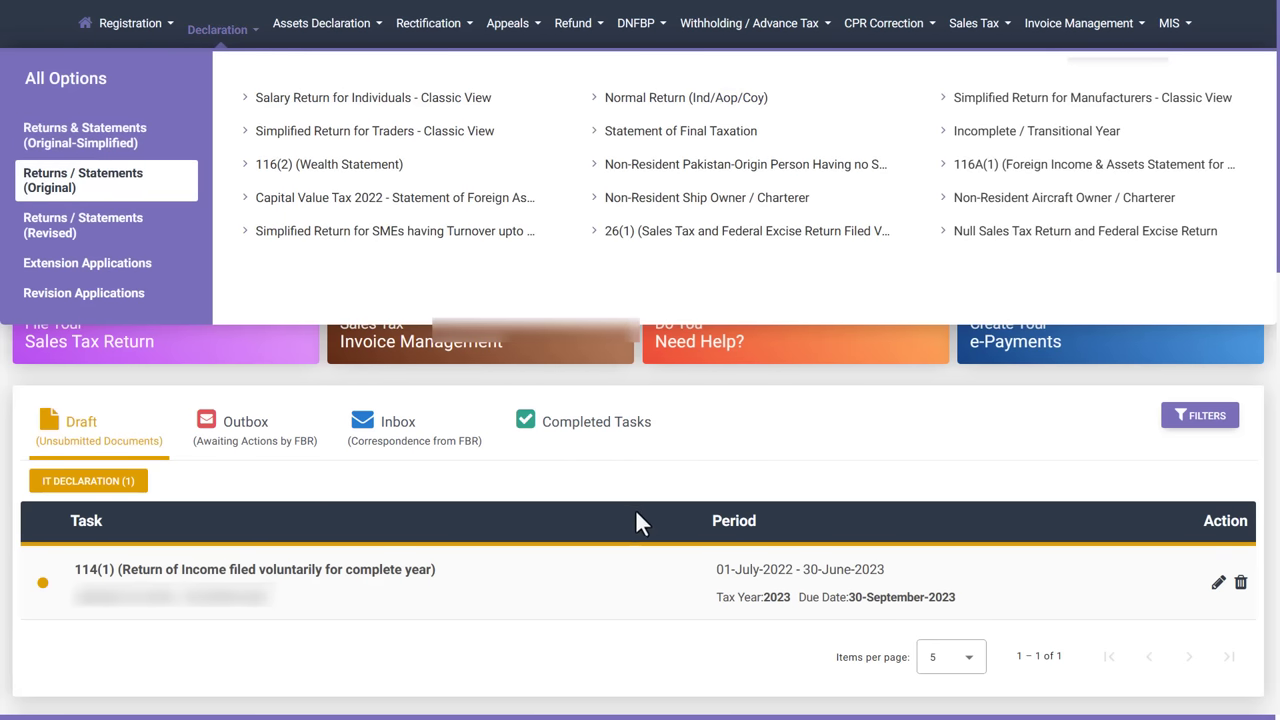
pyautogui.click(675, 396)
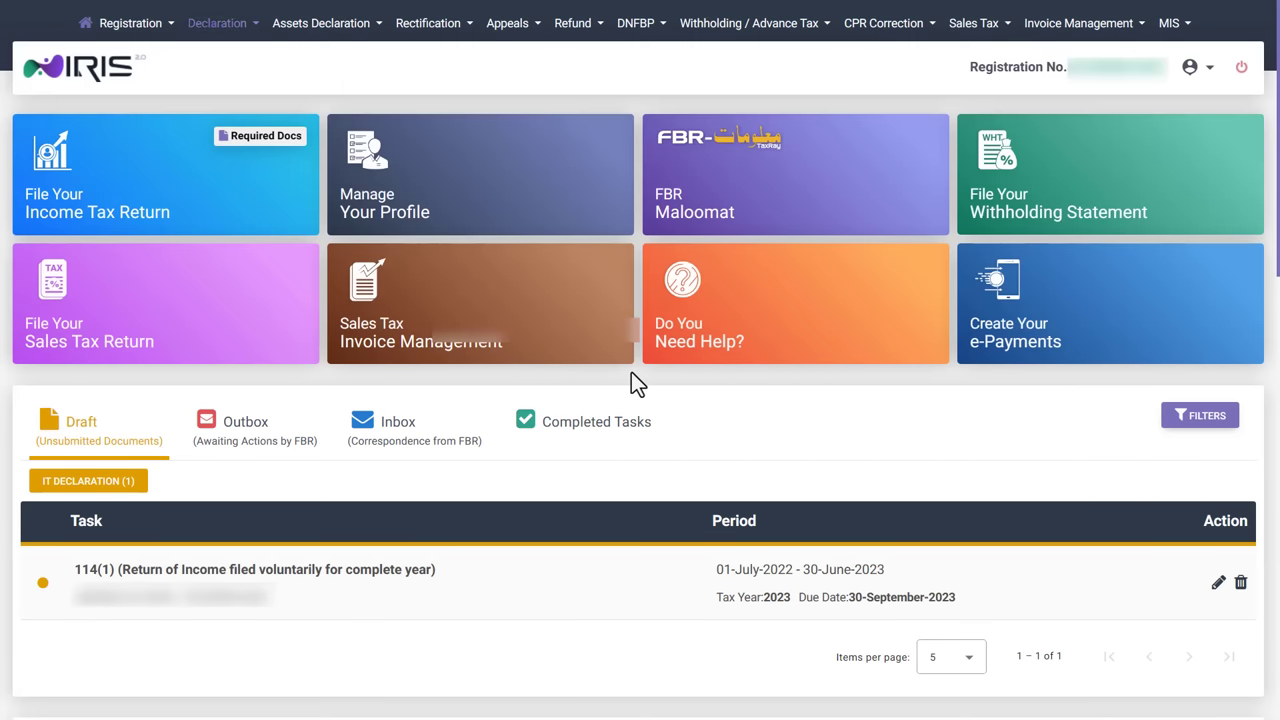
# Reopen the saved draft return for tax period 01-Jul-2022 - 30-Jun-2023.
pyautogui.click(137, 203)
pyautogui.write('2023')
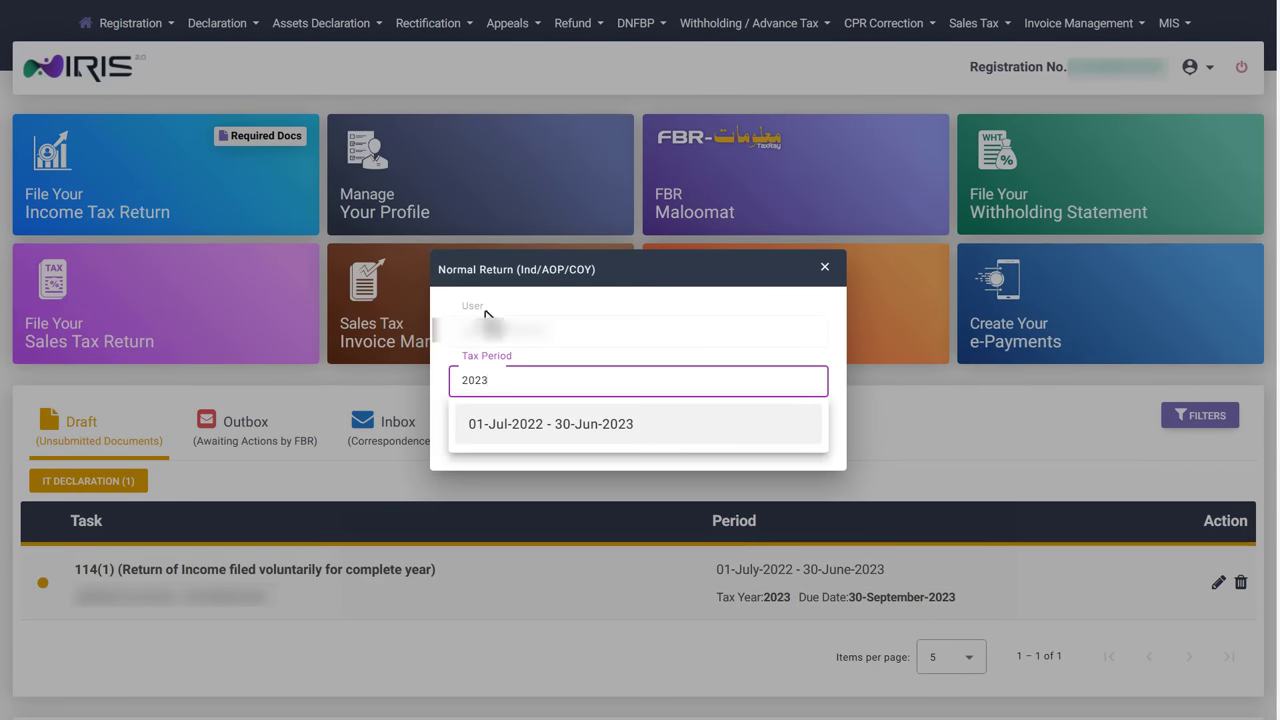
pyautogui.click(583, 428)
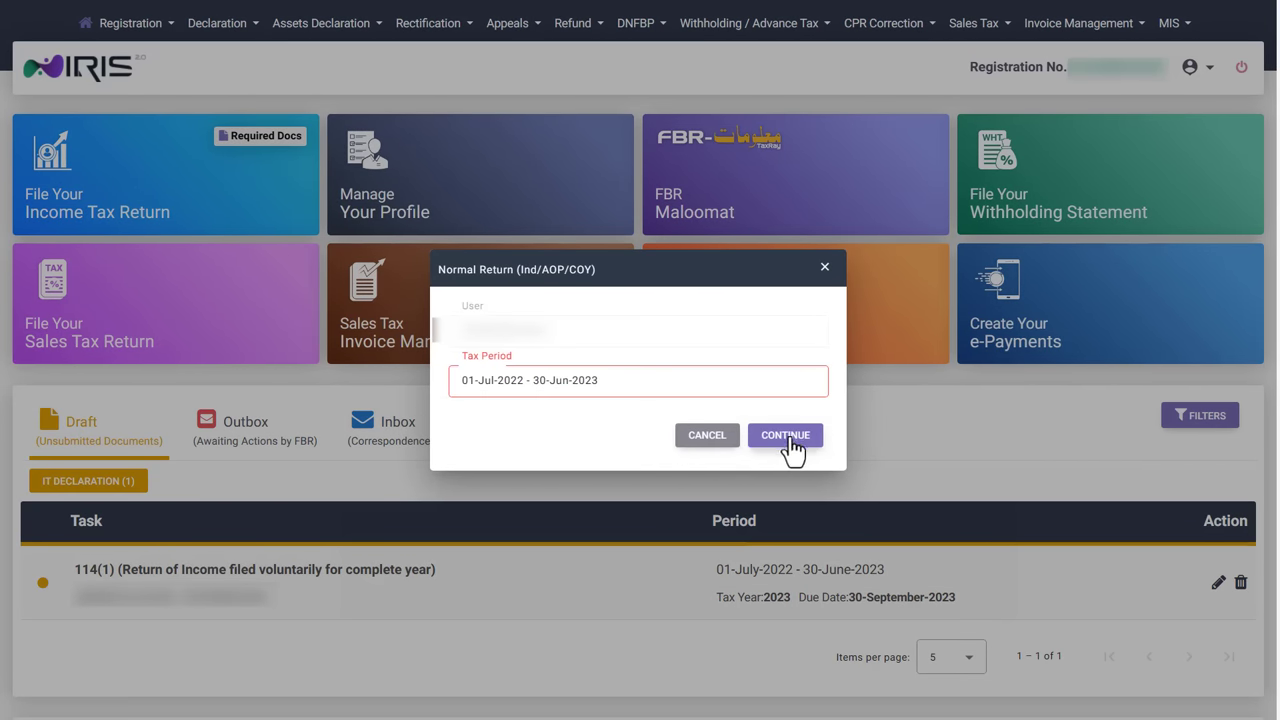
pyautogui.click(788, 440)
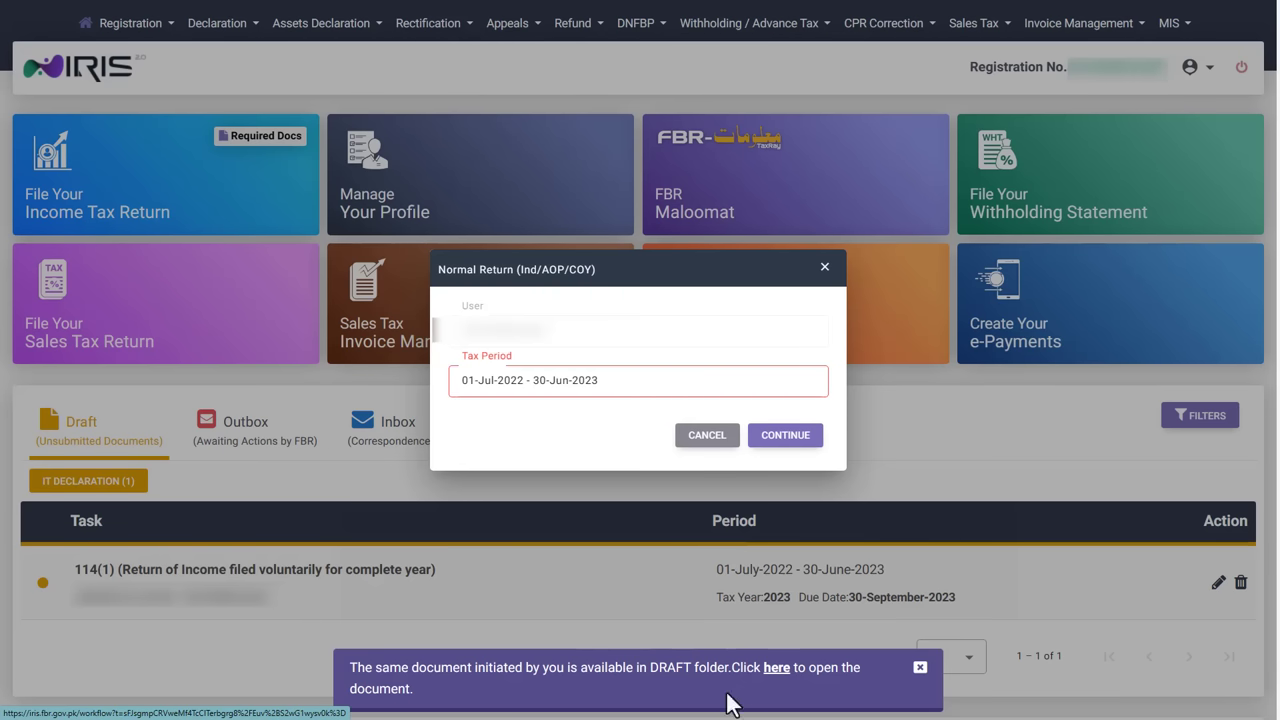
pyautogui.click(775, 671)
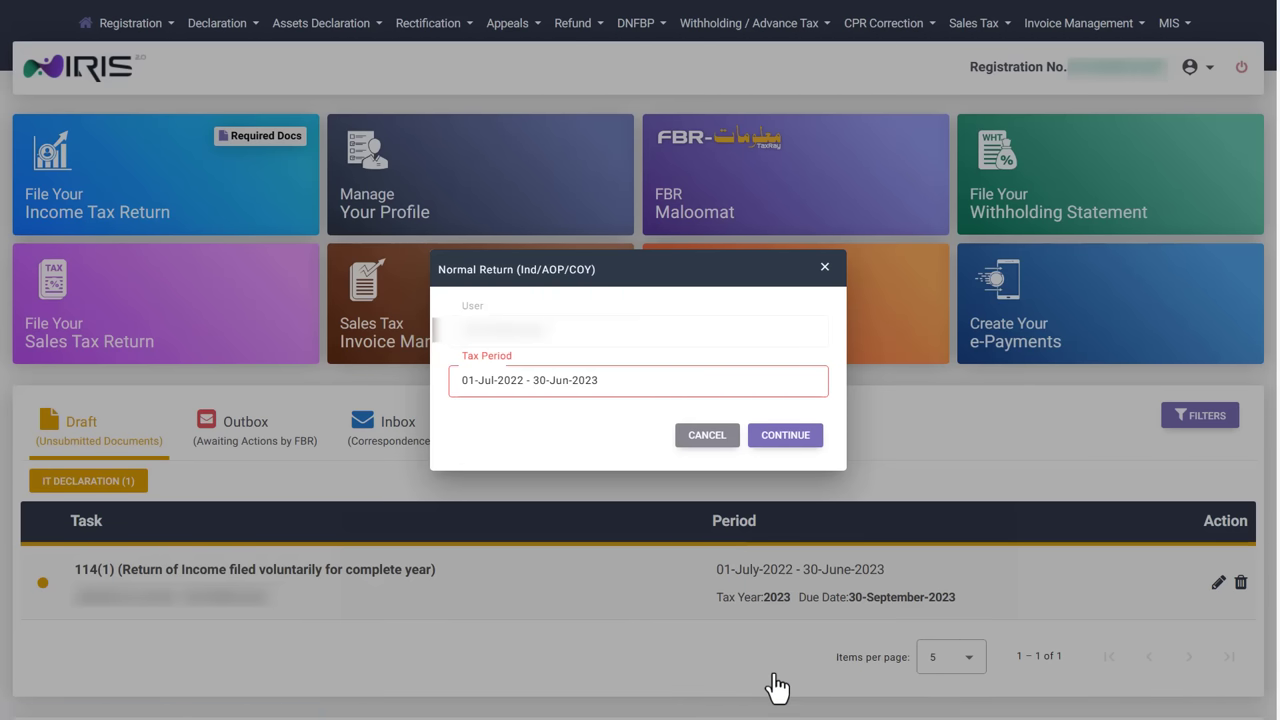
pyautogui.click(778, 438)
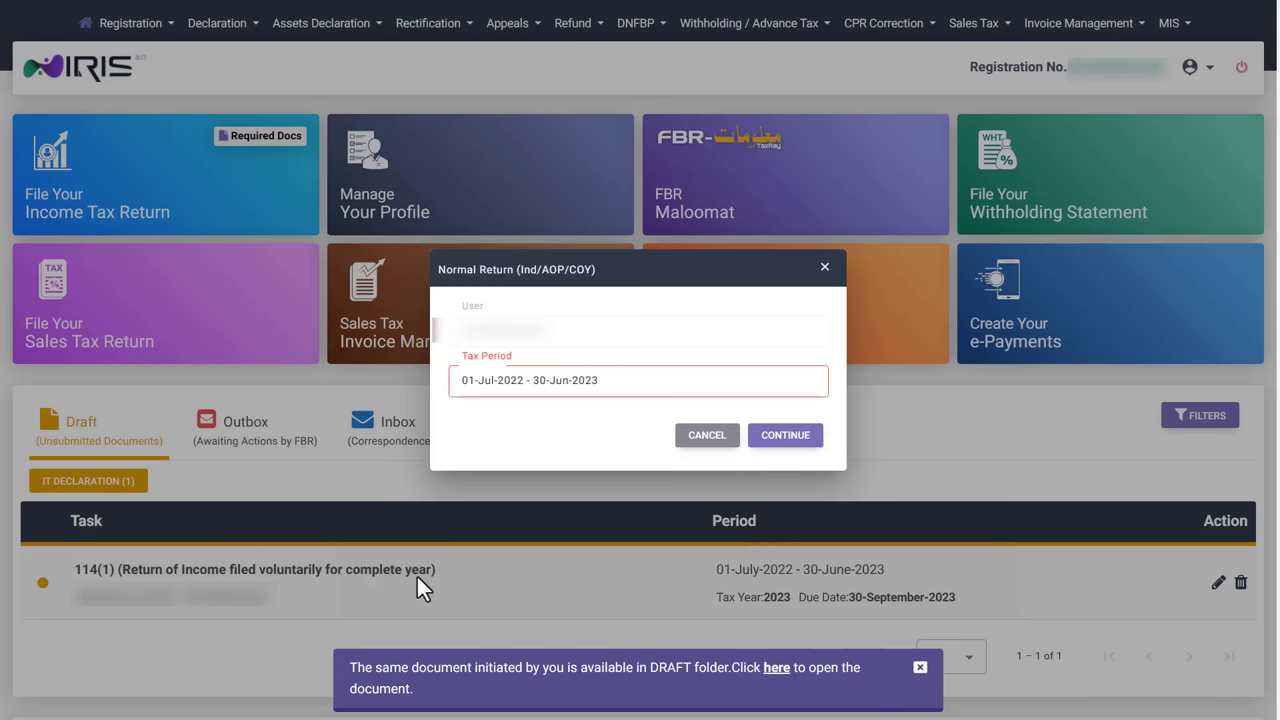
pyautogui.click(777, 668)
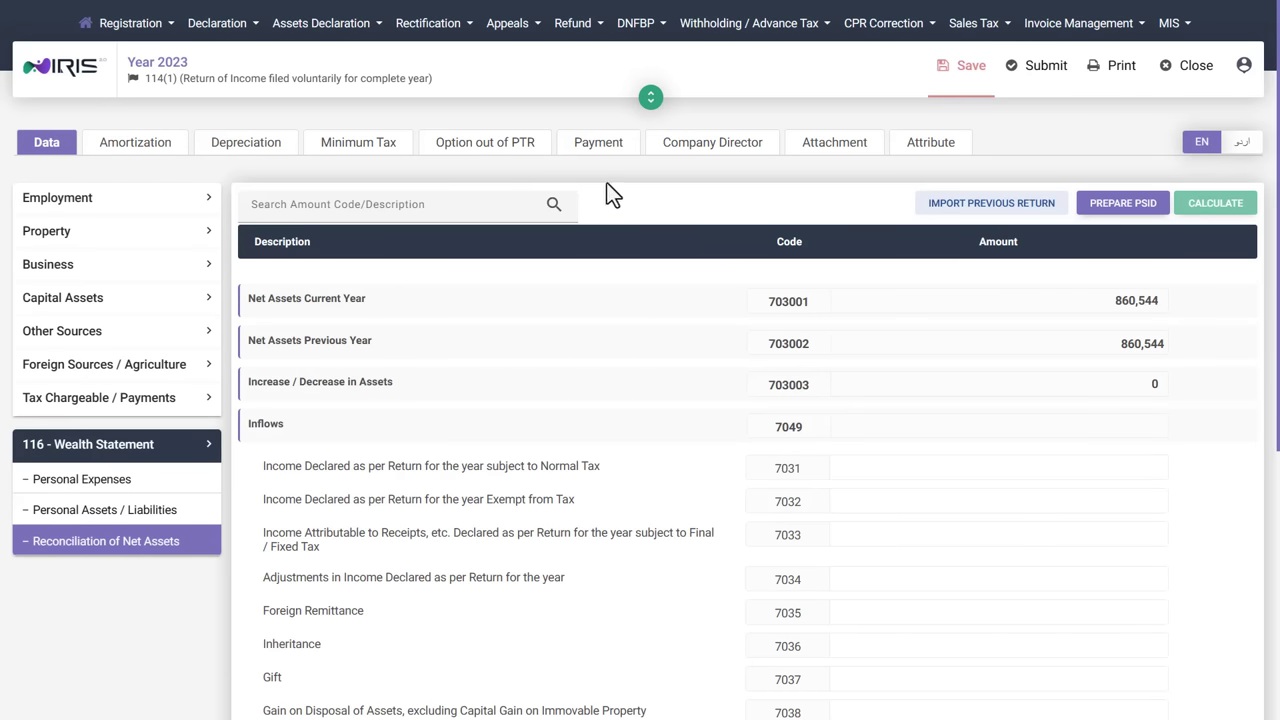
# Check the Payments page: Unclaimed, Claimed and Payment Summary each show nothing available.
pyautogui.click(600, 145)
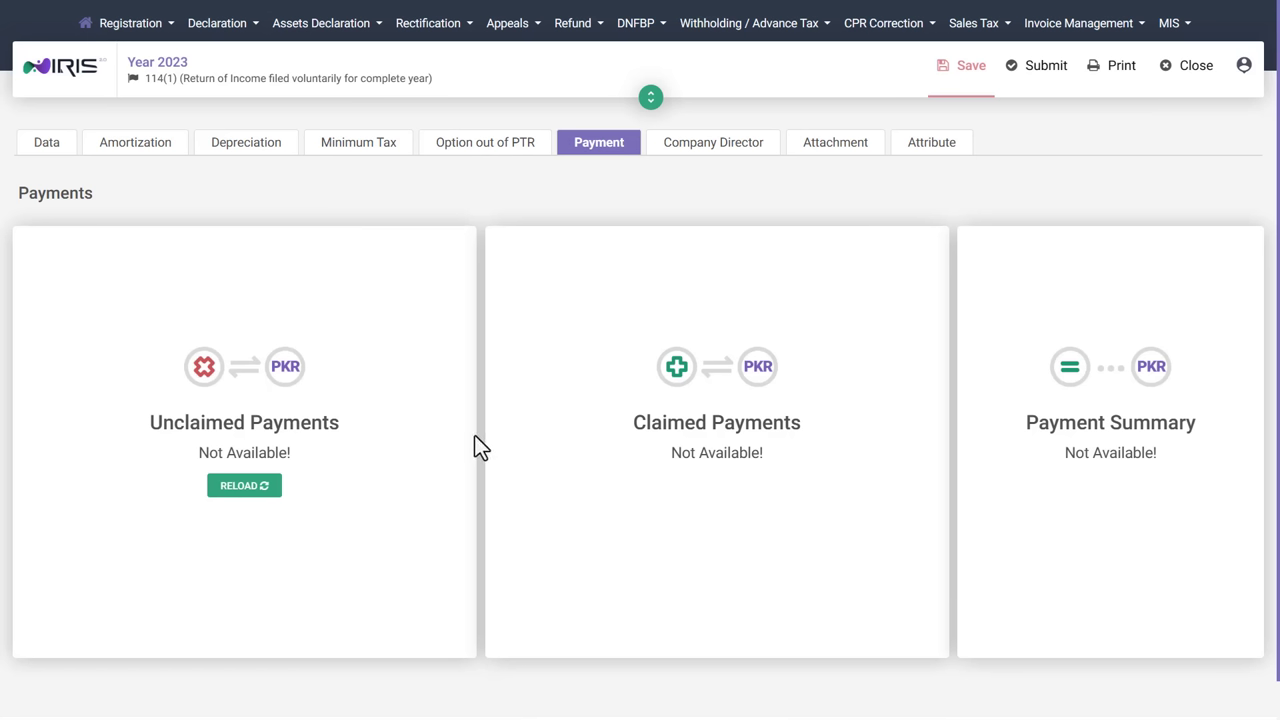
pyautogui.moveTo(350, 425); pyautogui.dragTo(148, 423)
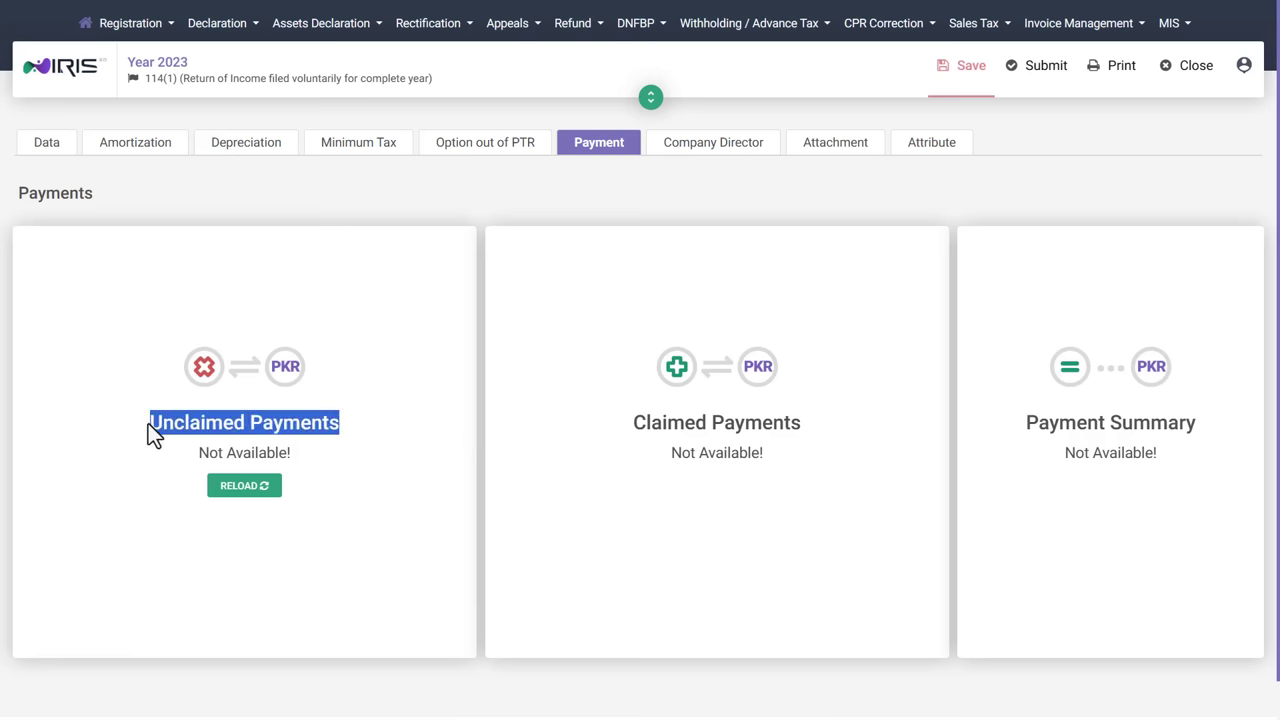
pyautogui.click(363, 424)
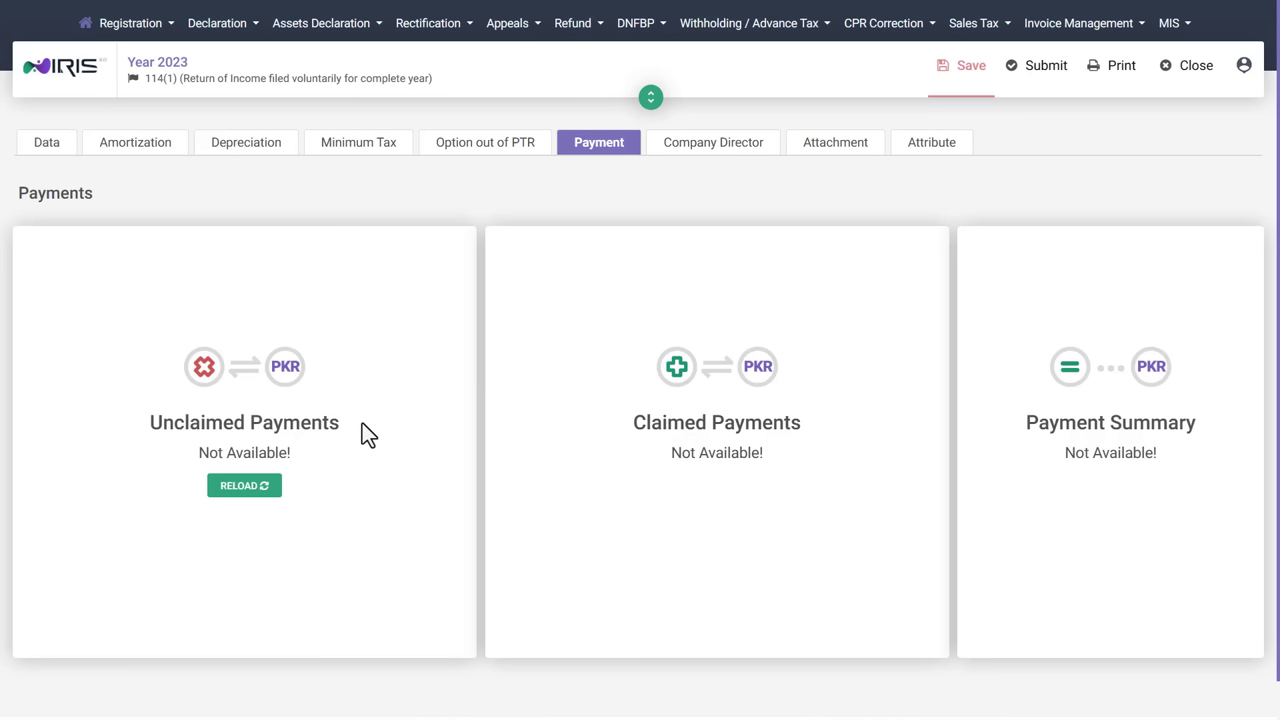
pyautogui.tripleClick(657, 423)
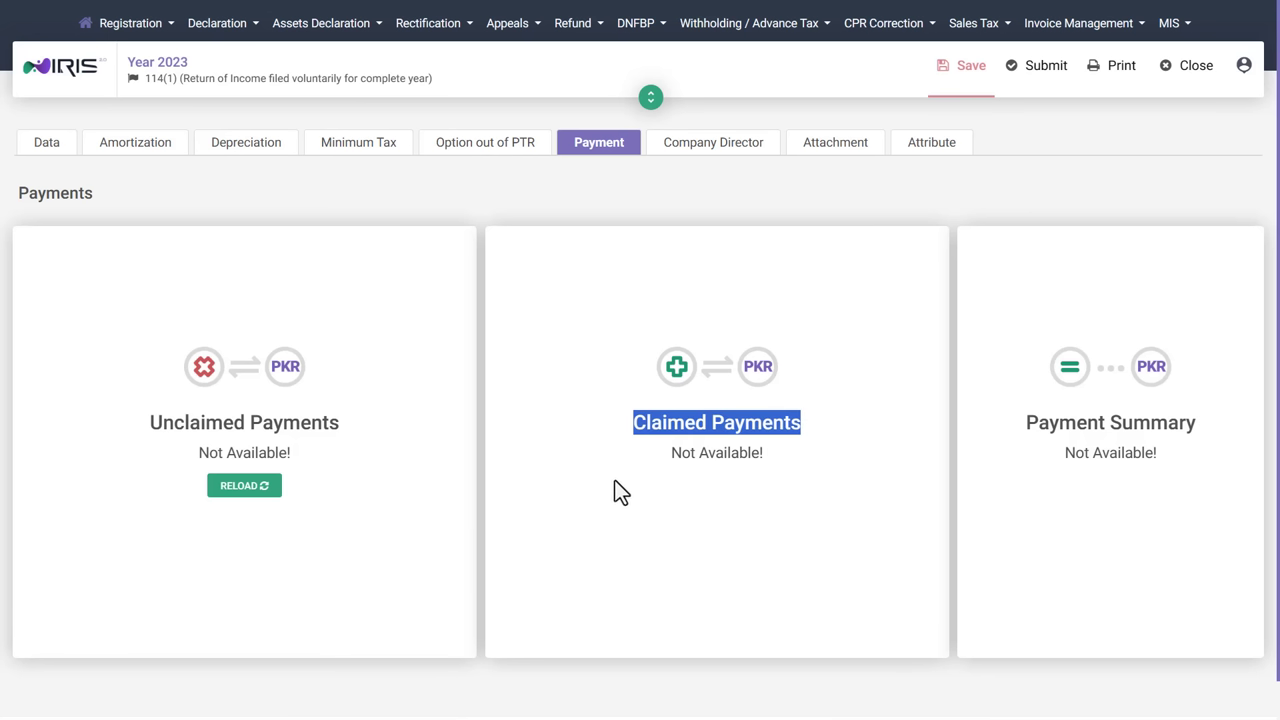
pyautogui.click(716, 489)
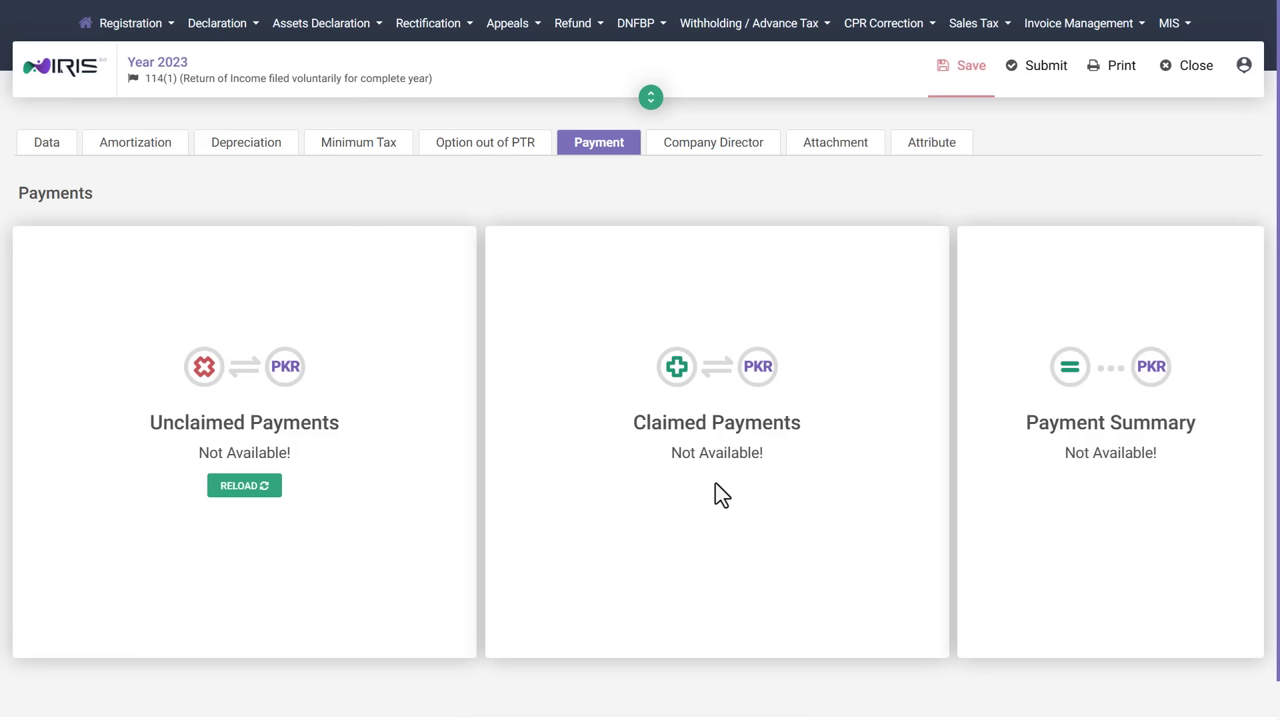
pyautogui.moveTo(1021, 420); pyautogui.dragTo(1196, 422)
pyautogui.click(1173, 458)
# Set the return's Residence Status attribute to Non_Resident.
pyautogui.click(836, 155)
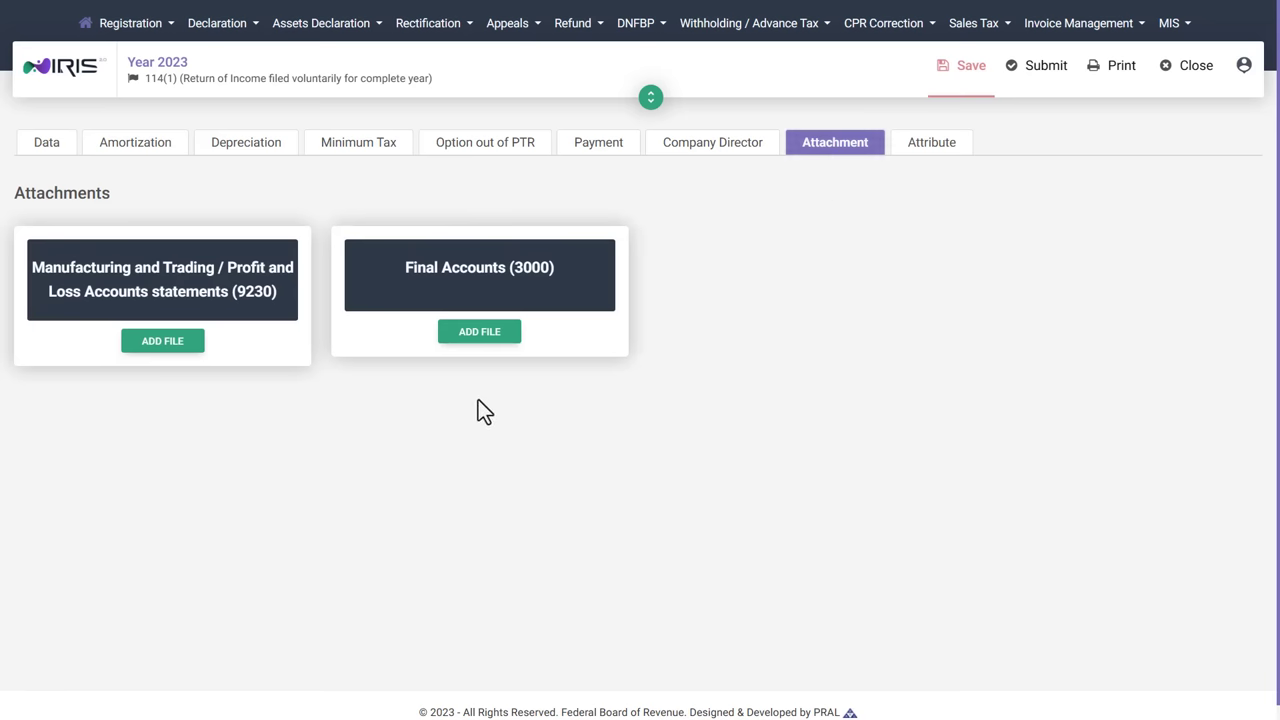
pyautogui.click(935, 152)
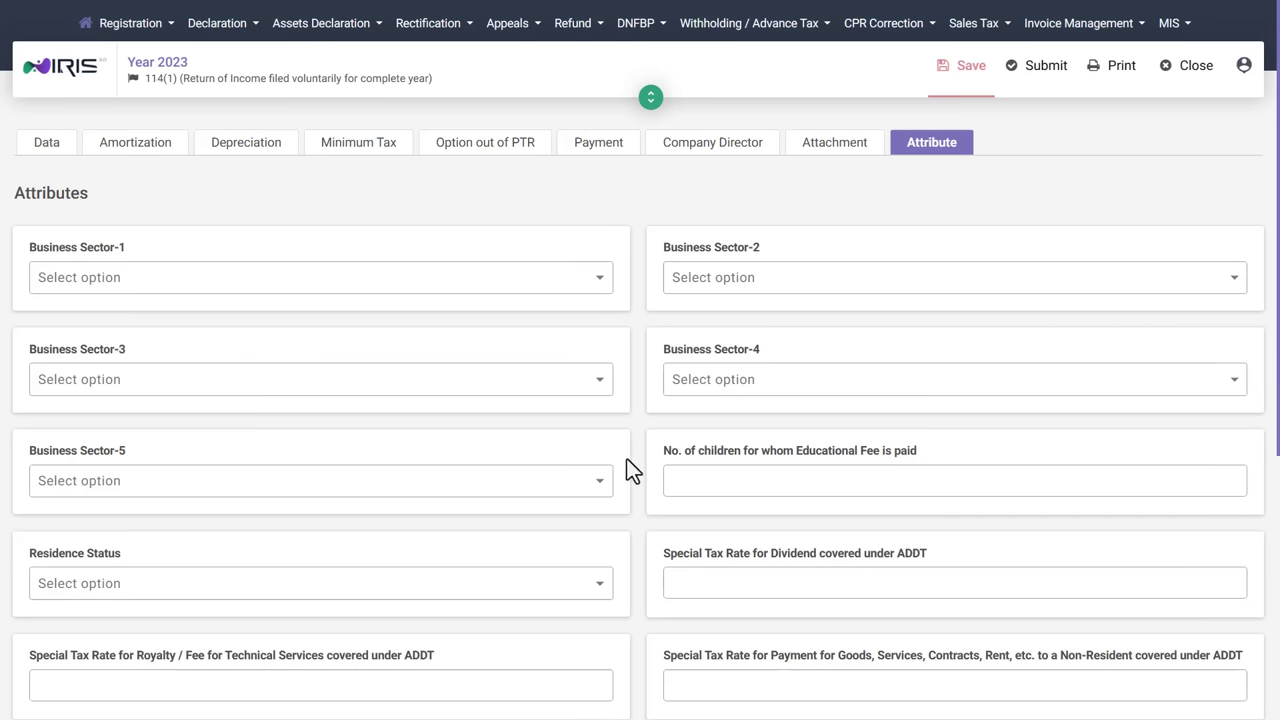
pyautogui.scroll(-3, 627, 459)
pyautogui.click(592, 325)
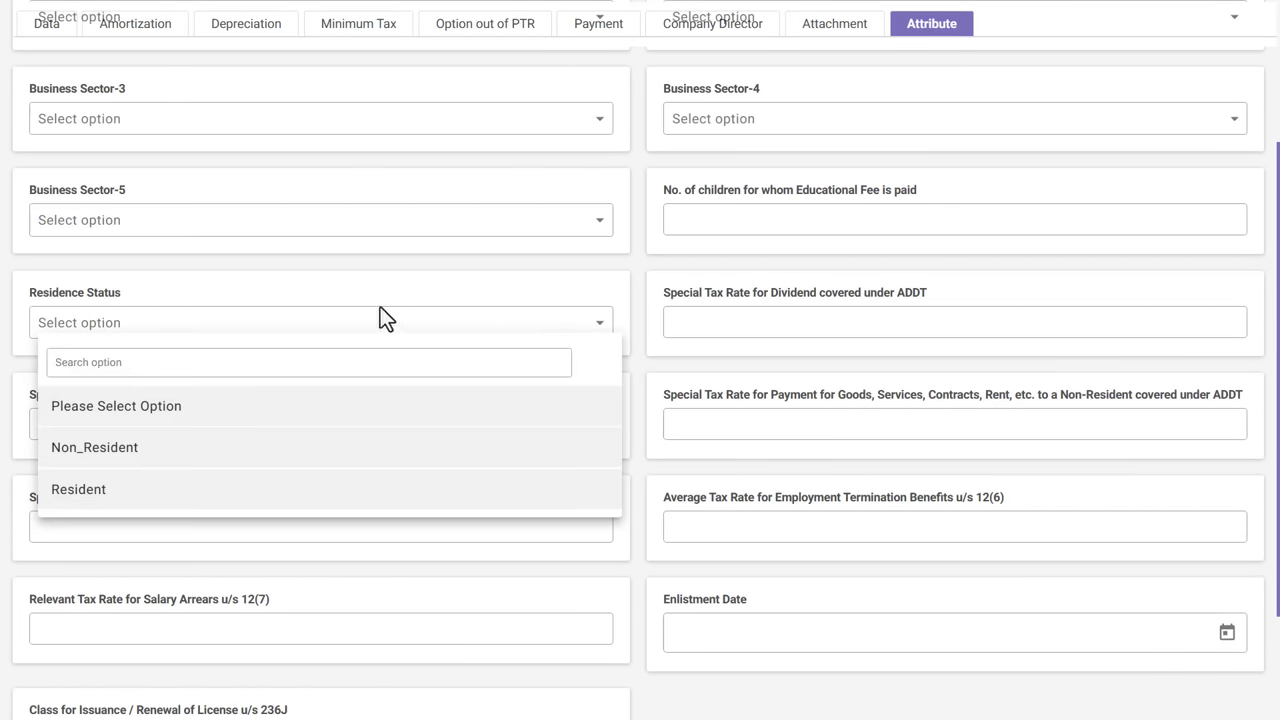
pyautogui.click(155, 458)
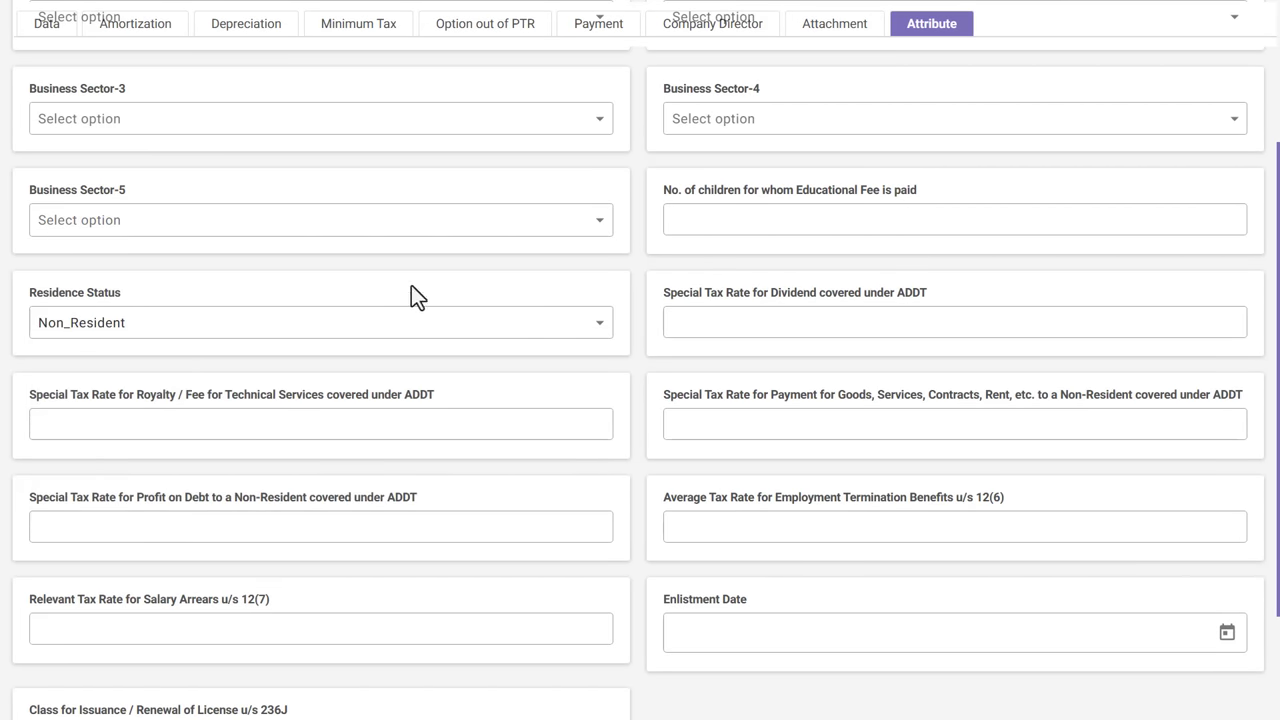
# Search 'leather' and set Business Sector-1 to Retailer - Leather garments.
pyautogui.scroll(5, 627, 390)
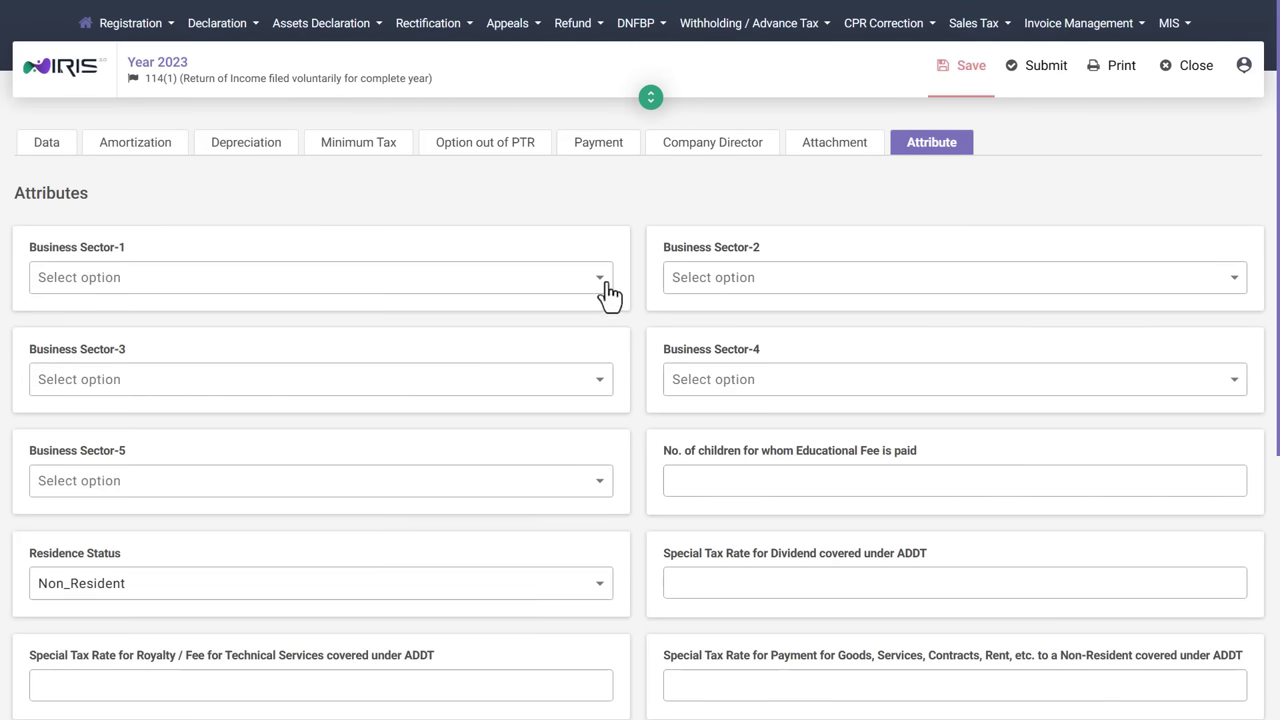
pyautogui.click(605, 290)
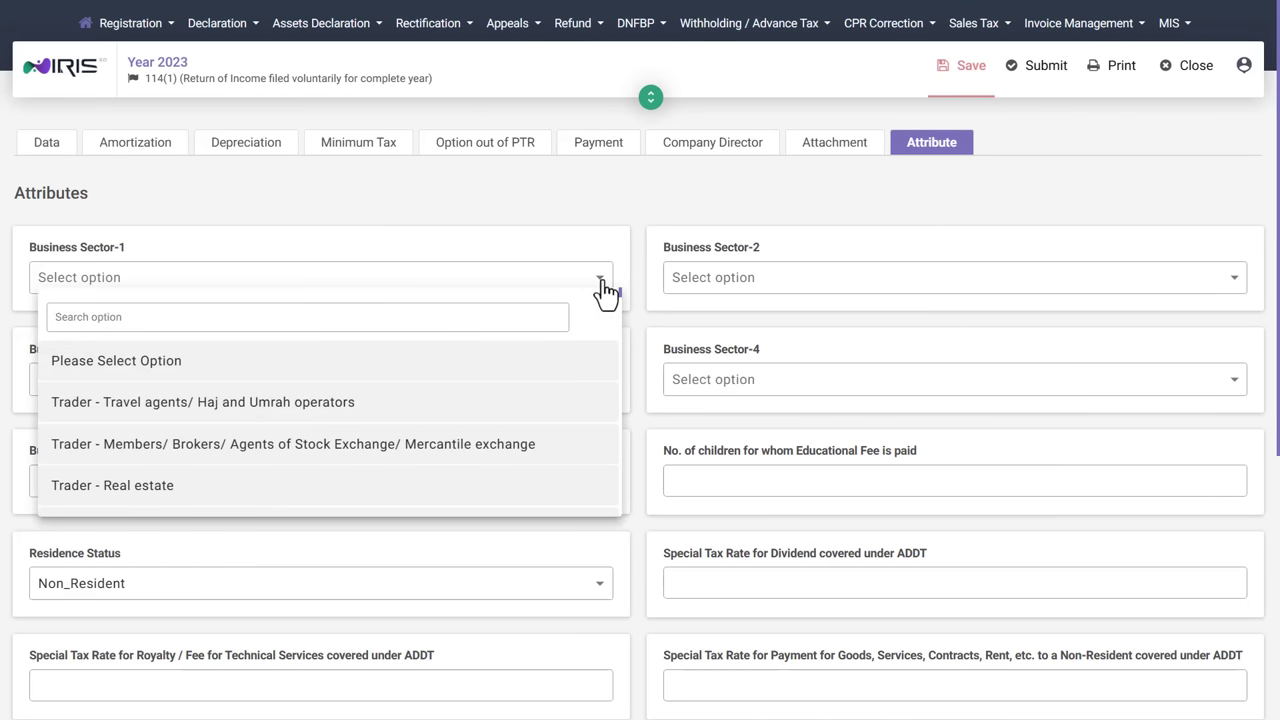
pyautogui.click(463, 318)
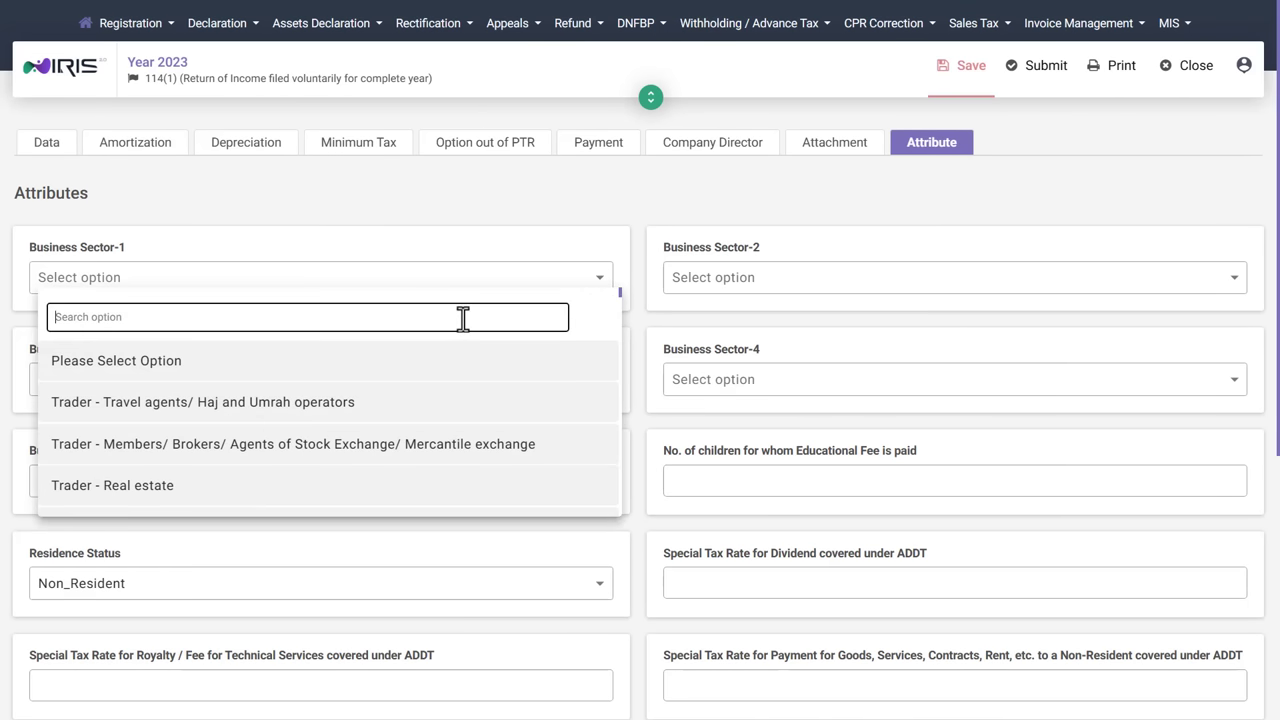
pyautogui.write('leather')
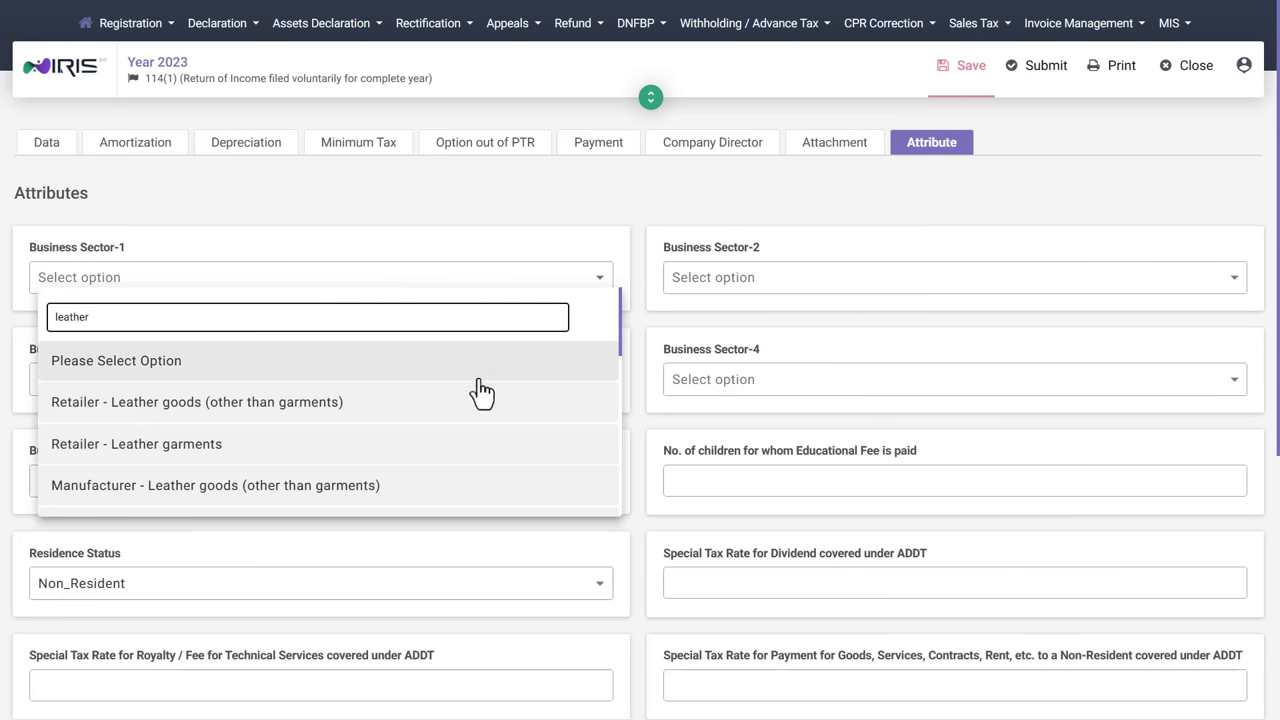
pyautogui.click(312, 452)
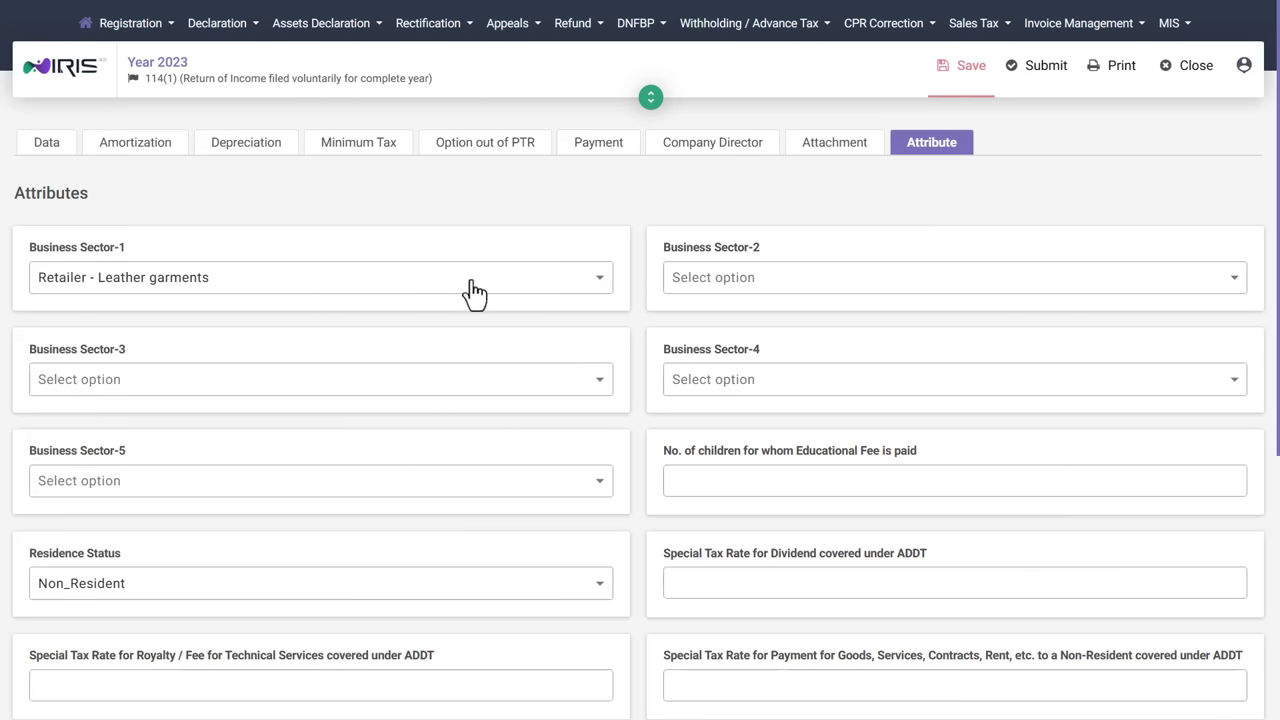